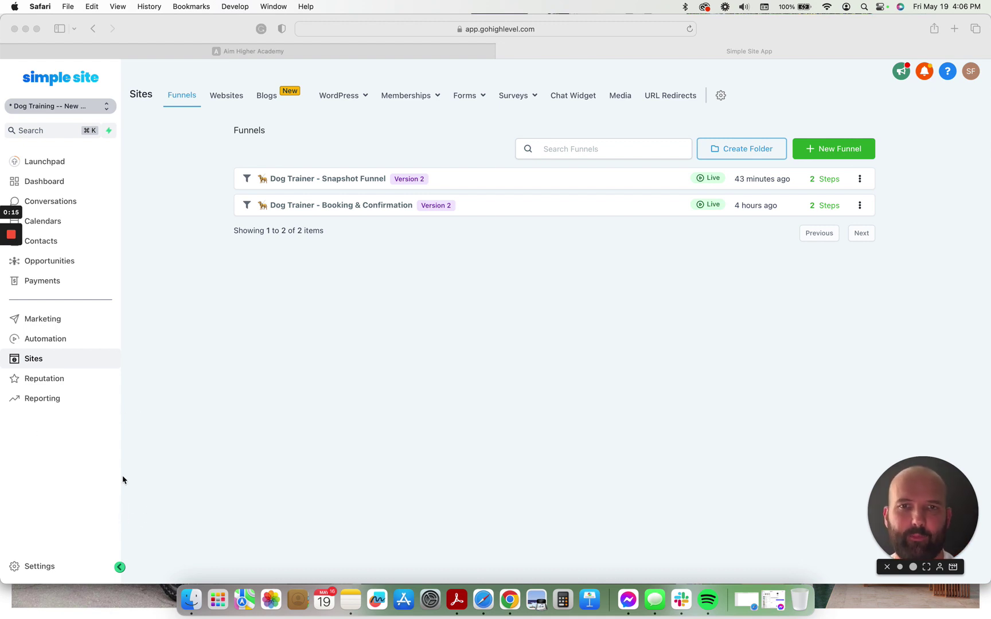
Open the account's Custom Values settings and scroll through the list.
left_click(40, 568)
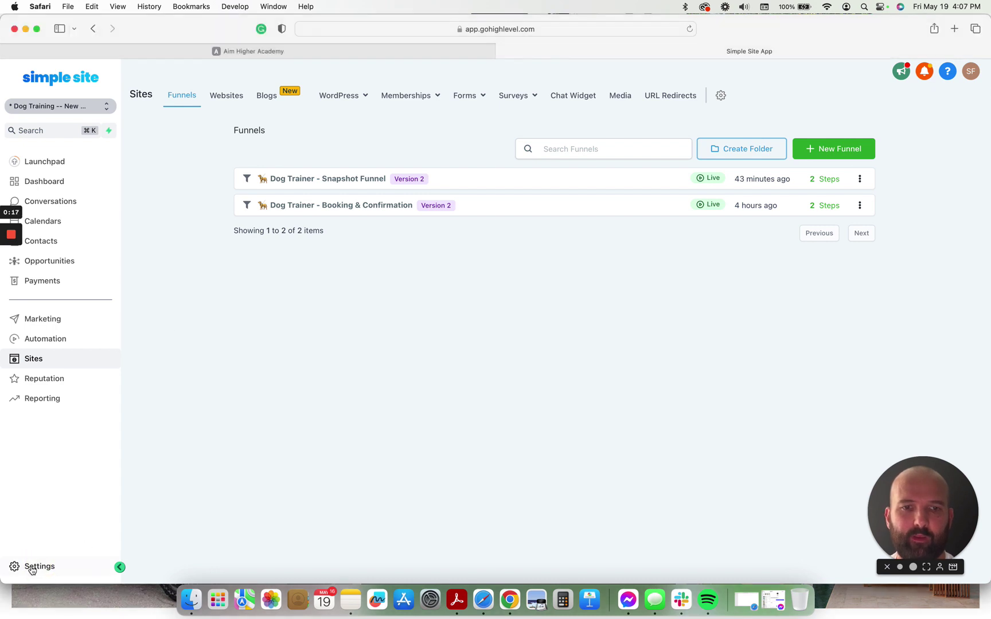
left_click(46, 566)
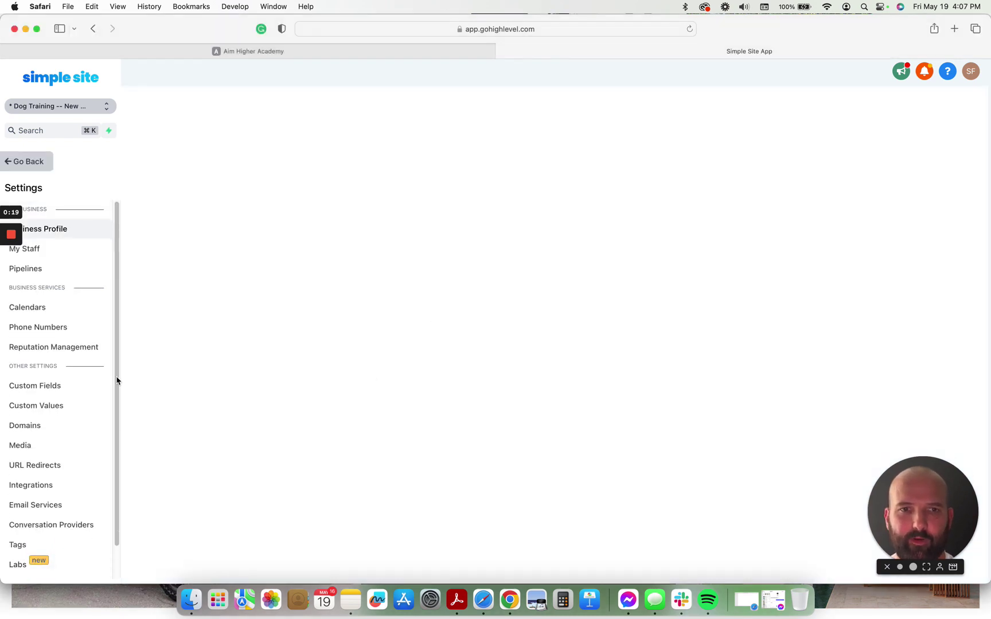
left_click(54, 408)
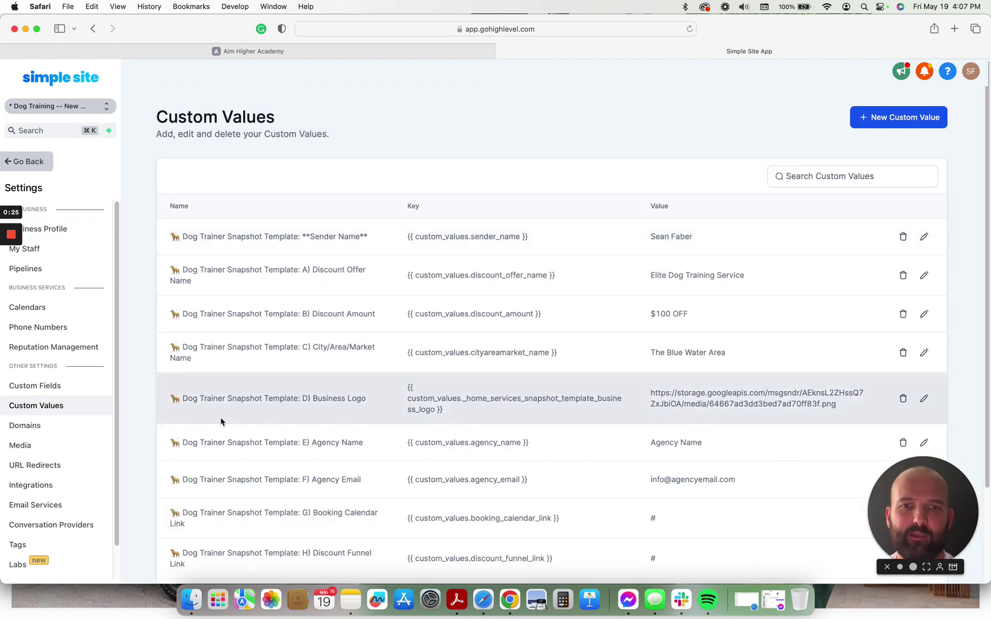
scroll(209, 462, "down", 2)
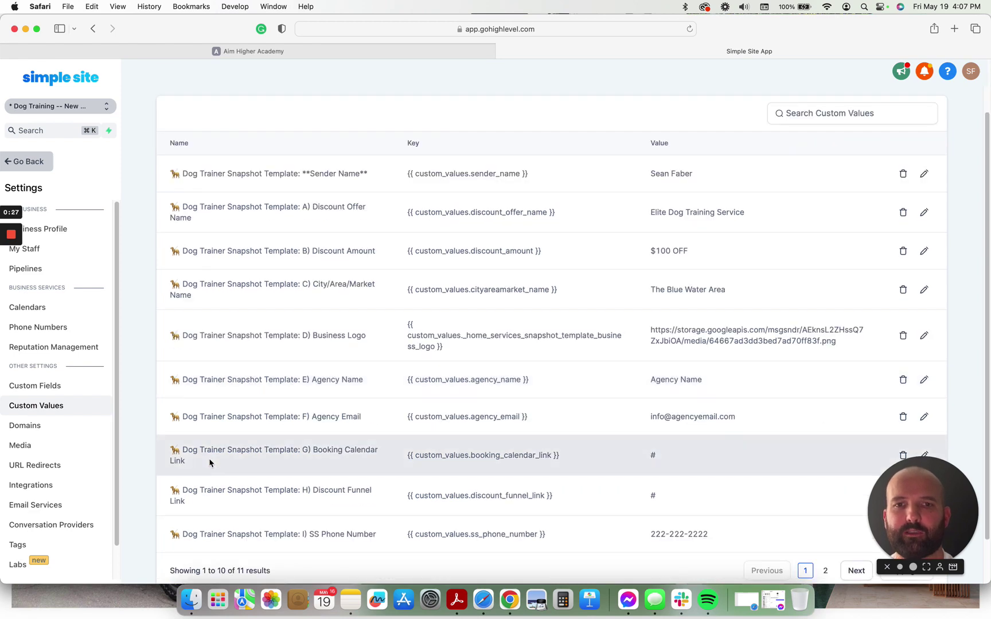
scroll(210, 461, "down", 2)
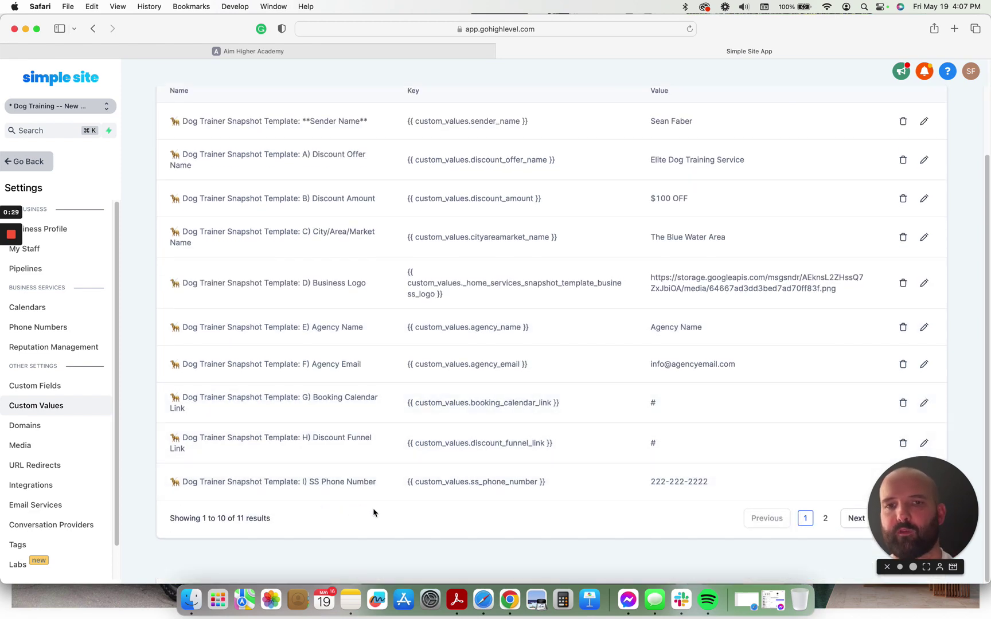
scroll(373, 512, "up", 4)
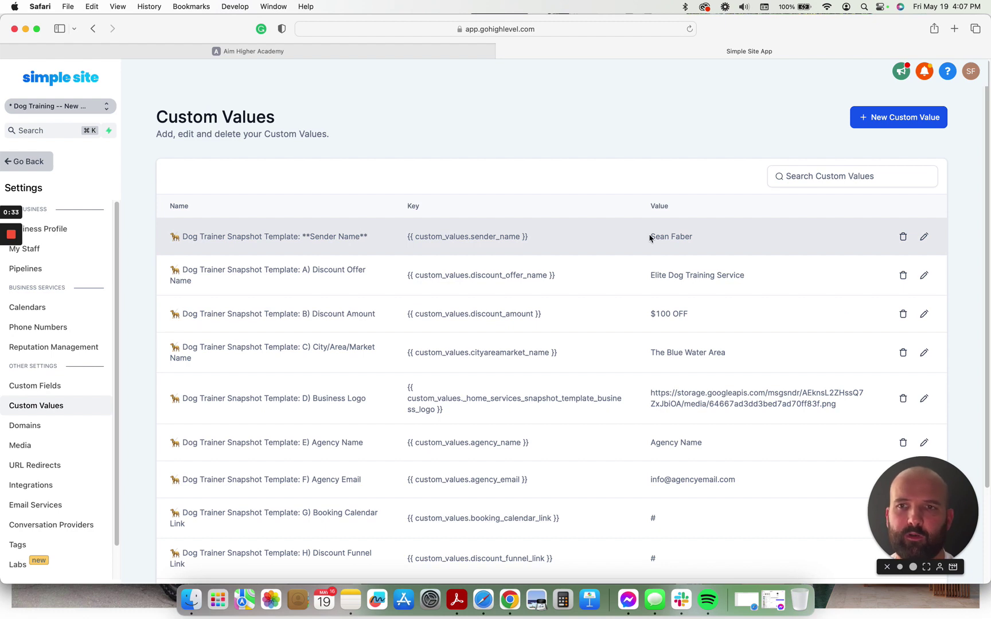
Review the sender name, Elite Dog Training Service offer, $100 OFF, The Blue Water Area, logo and Agency Name values.
left_click_drag(651, 237, 704, 235)
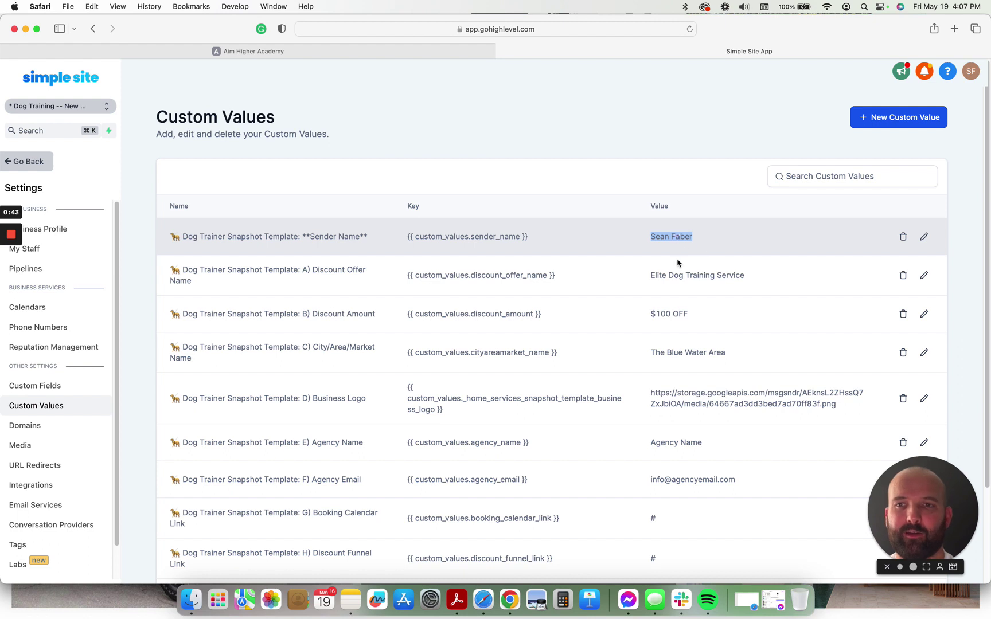
left_click_drag(650, 275, 749, 275)
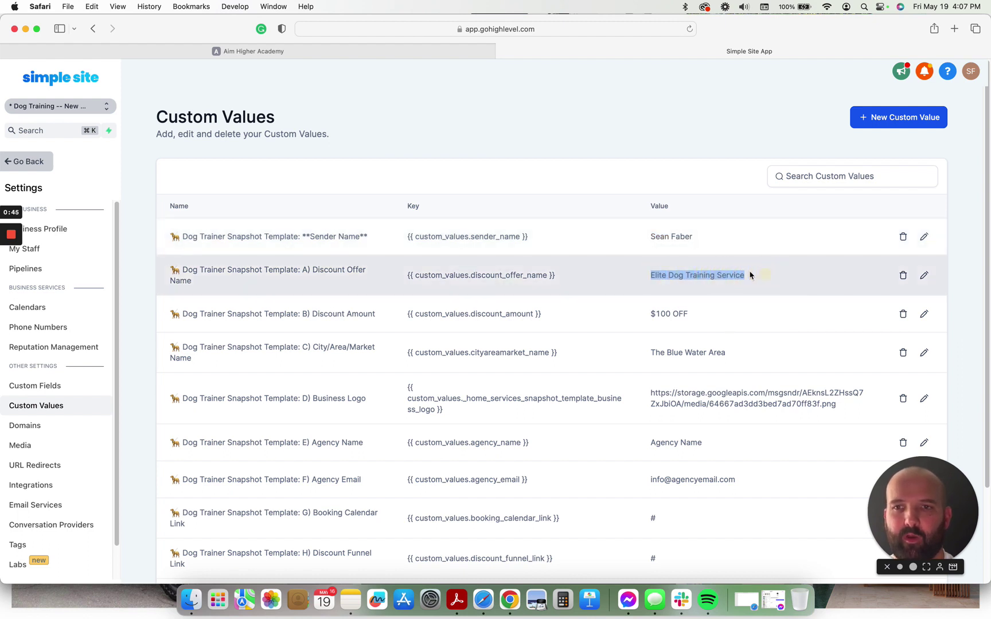
left_click_drag(653, 314, 711, 314)
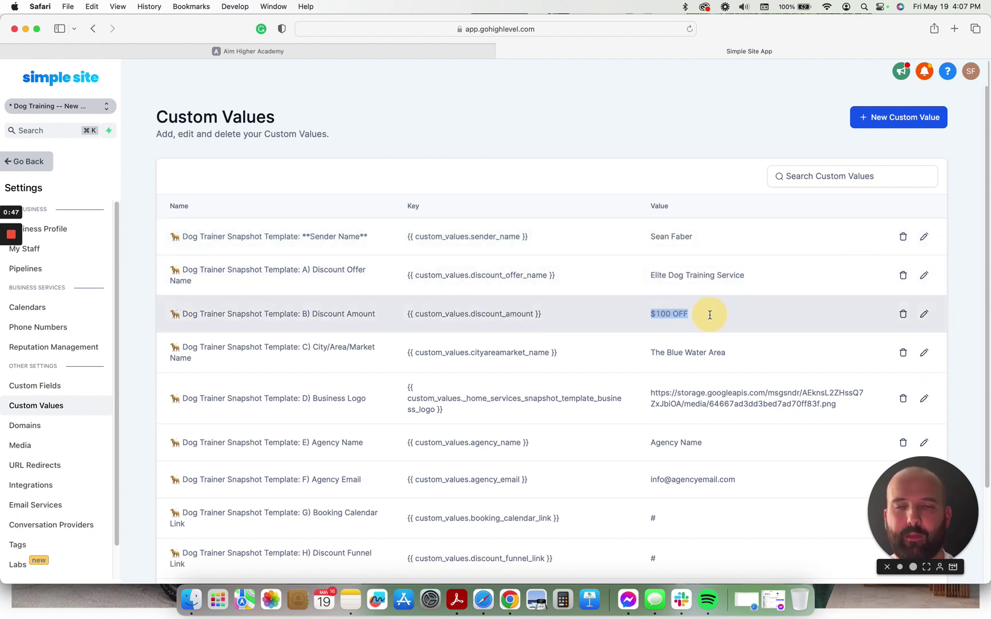
left_click_drag(726, 355, 650, 371)
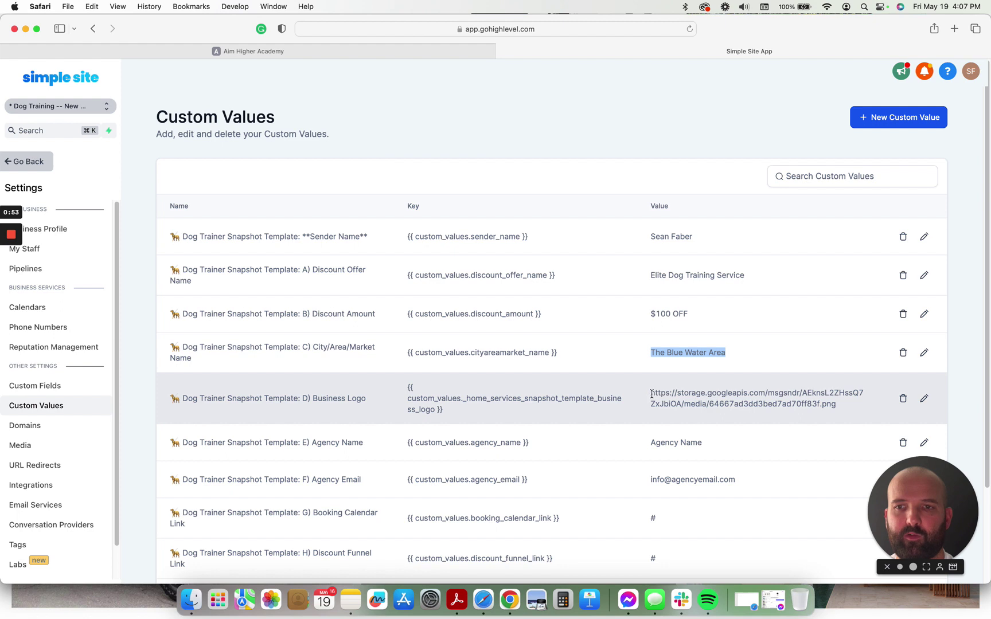
left_click_drag(650, 393, 834, 407)
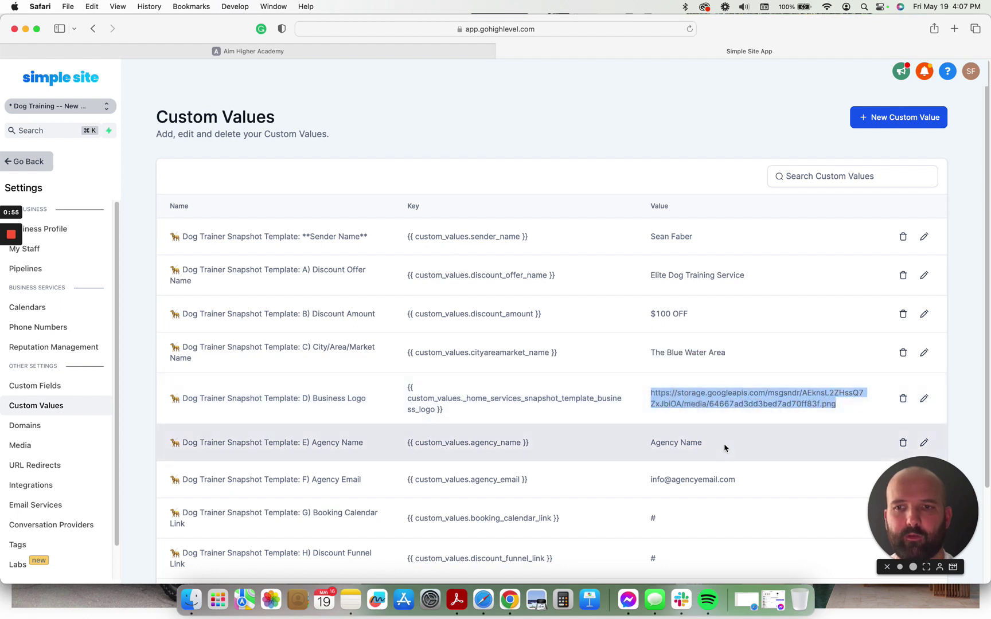
left_click_drag(649, 446, 700, 444)
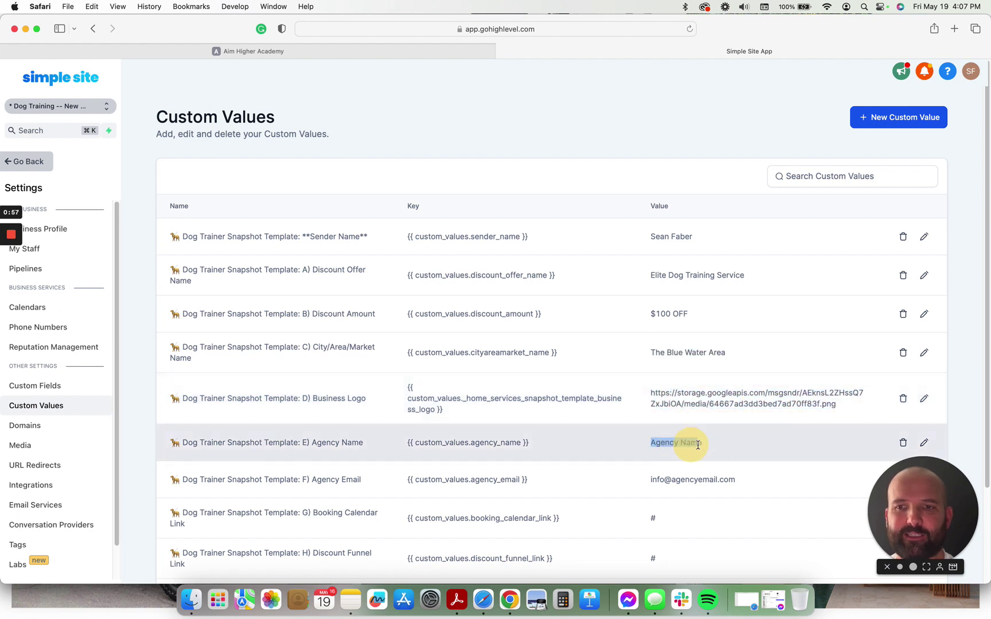
left_click(680, 479)
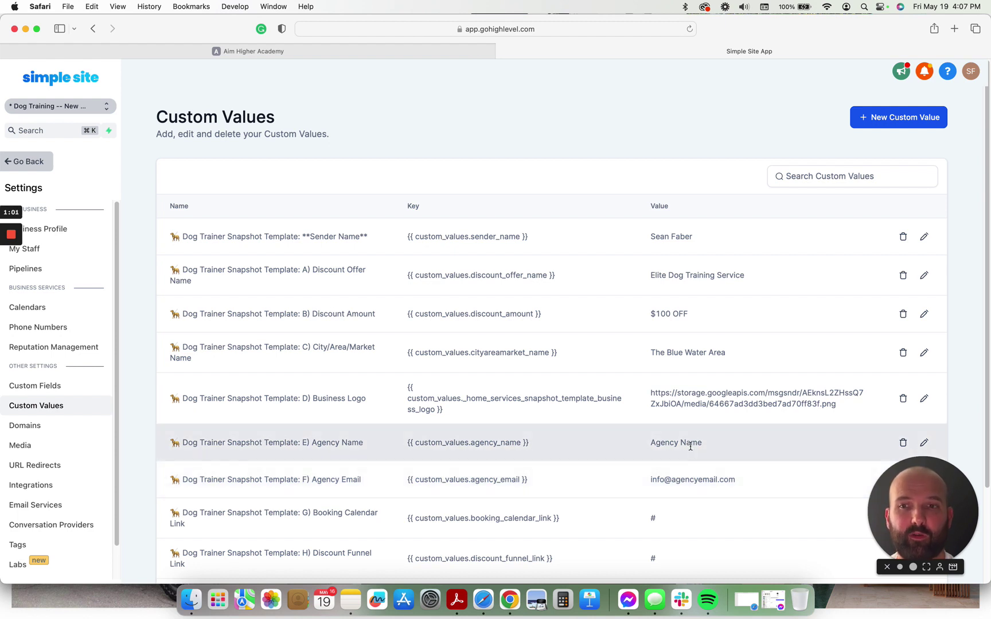
Check the second page of custom values with Industry Name, then return to the funnels list.
scroll(692, 447, "down", 2)
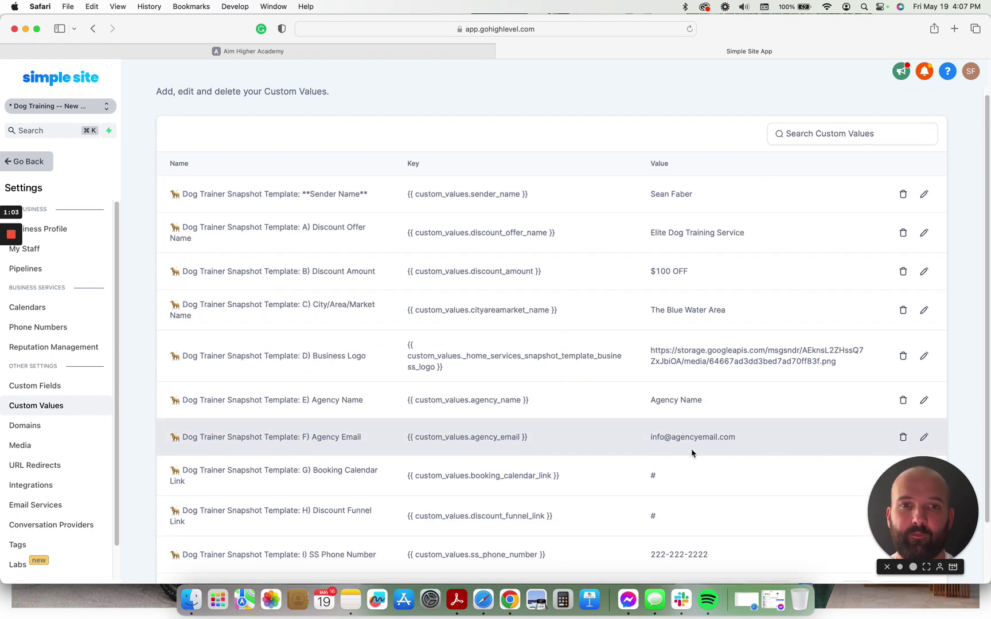
scroll(691, 451, "down", 3)
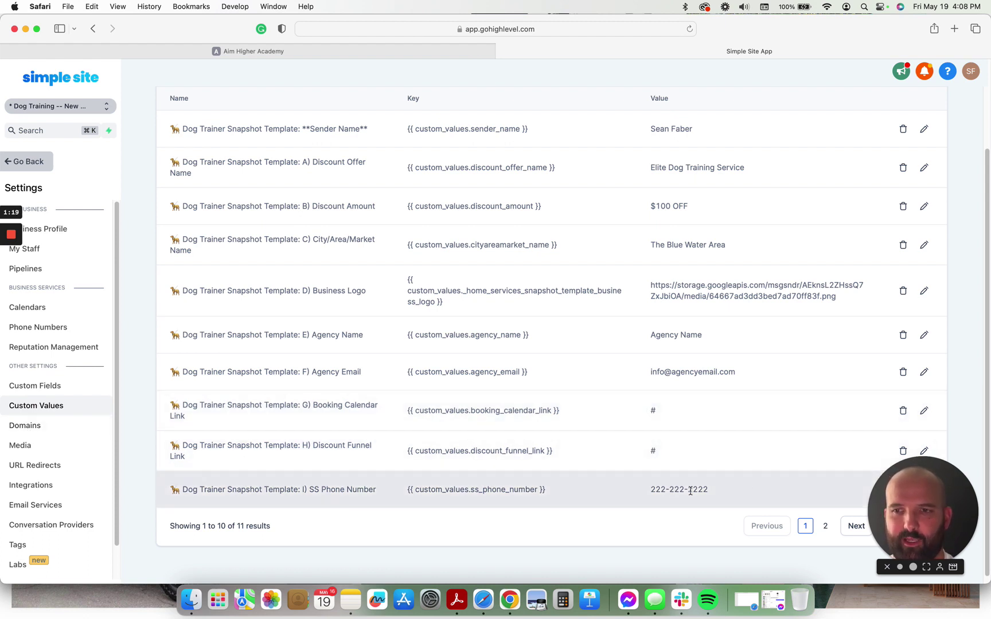
left_click(850, 530)
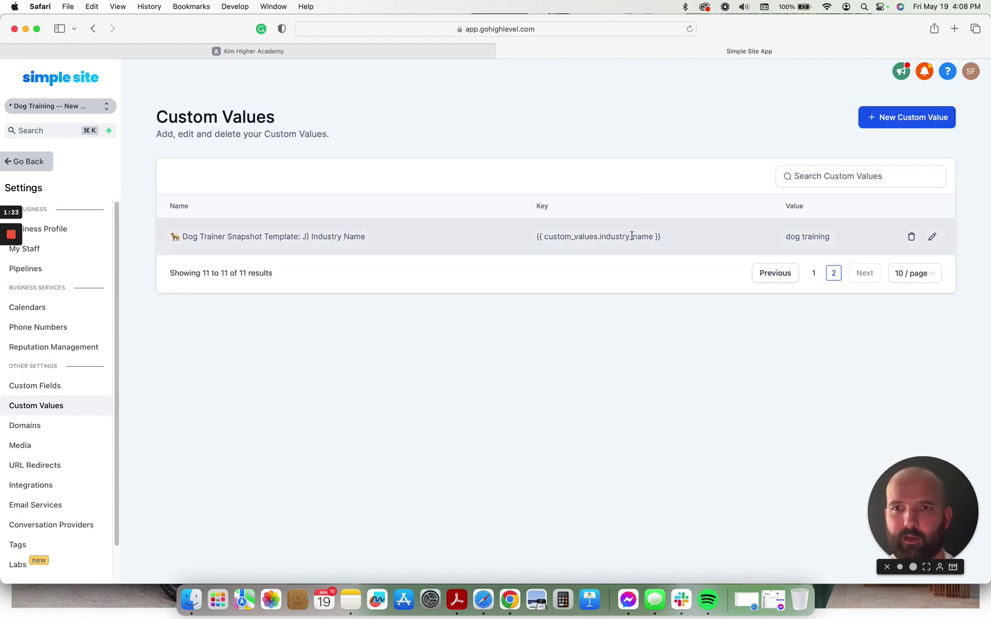
left_click(22, 161)
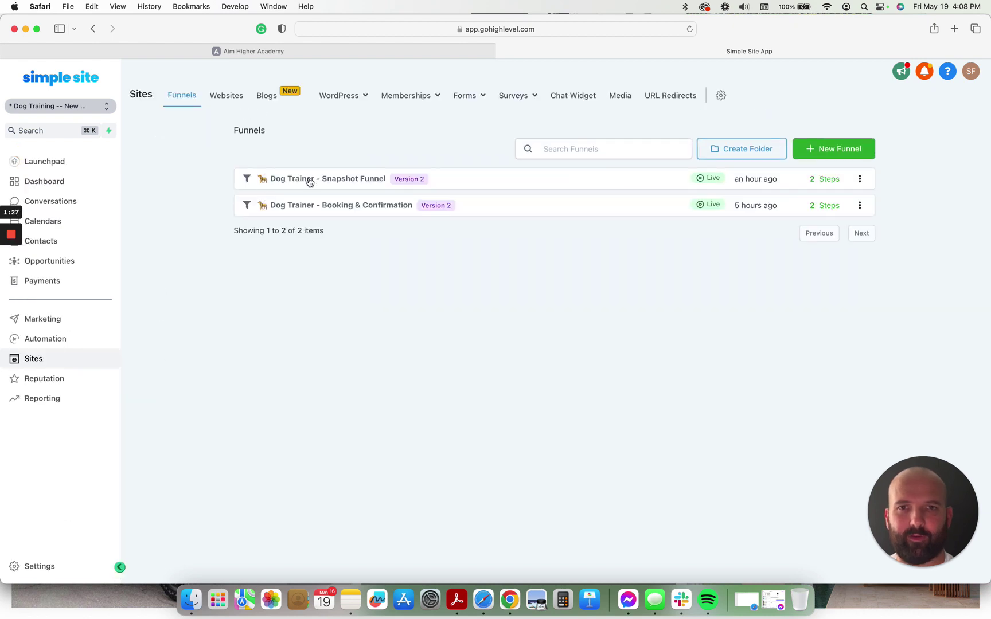
Preview the Dog Trainer - Snapshot Funnel's One Page Website step live in a new tab.
left_click(313, 182)
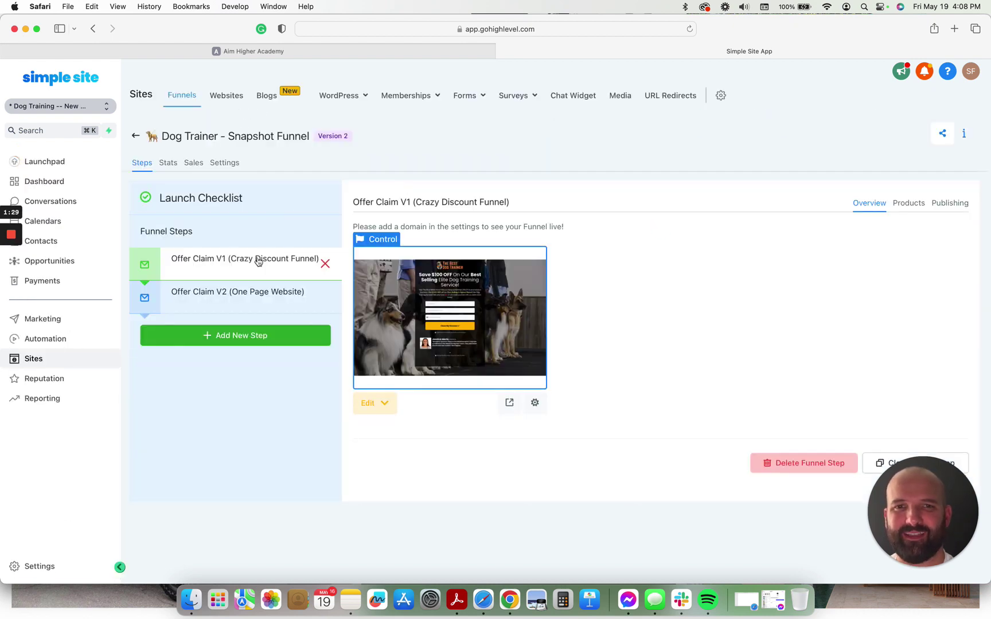
left_click(222, 304)
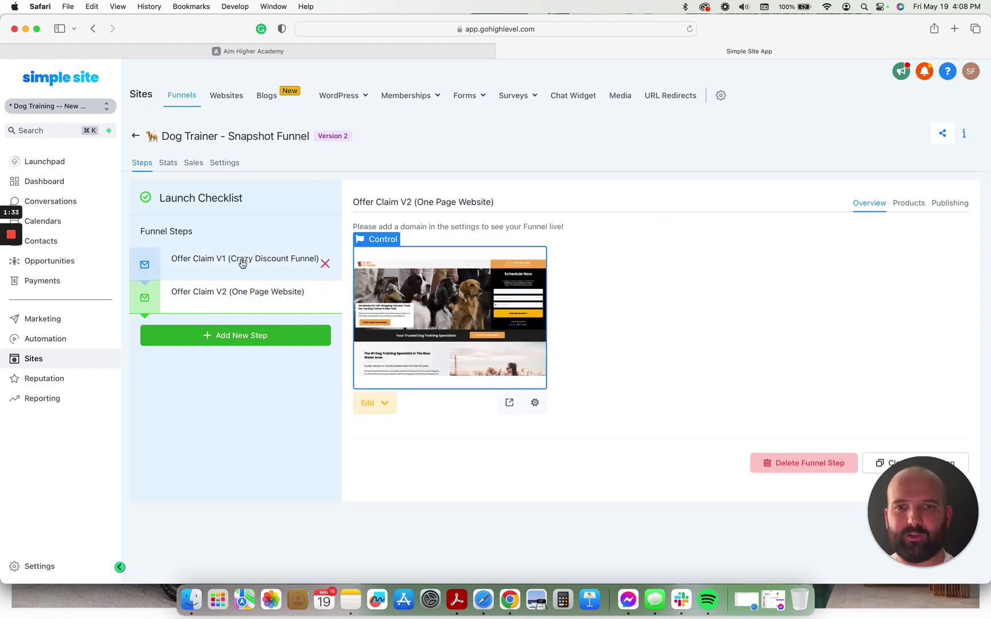
left_click(509, 402)
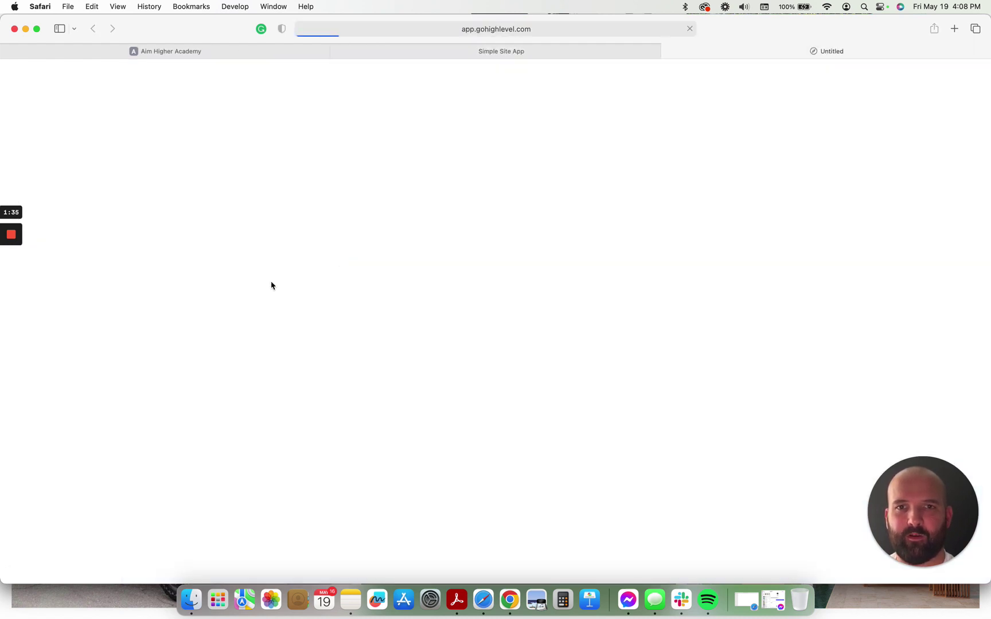
mouse_move(469, 56)
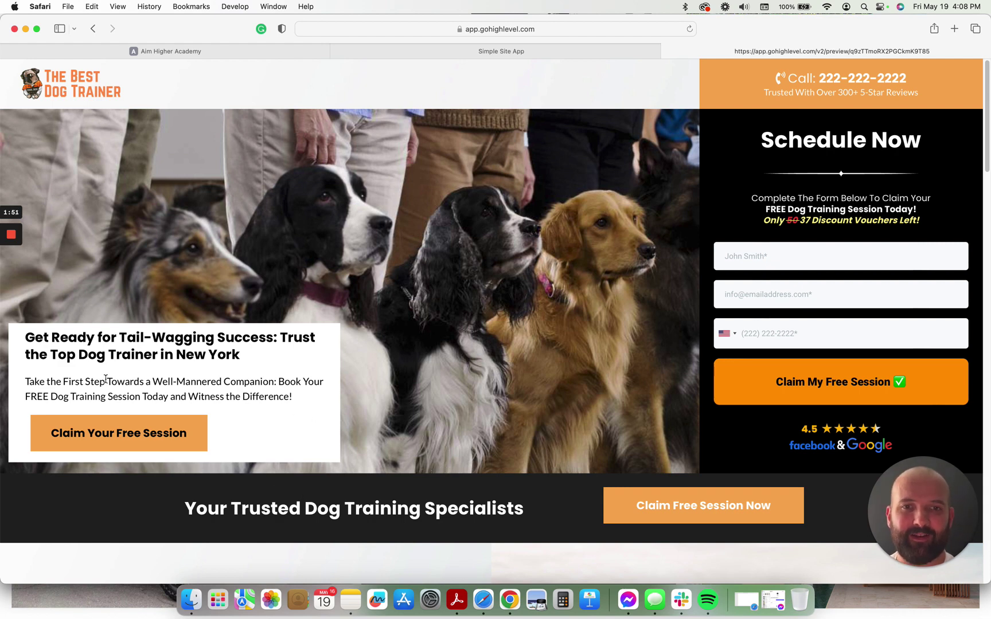
scroll(105, 378, "down", 1)
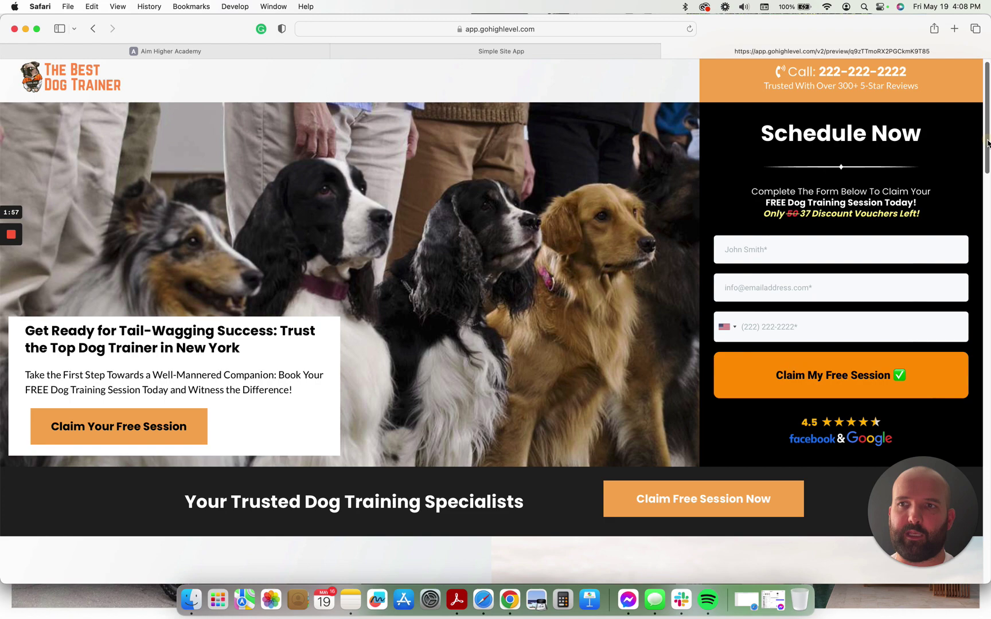
left_click_drag(987, 142, 985, 226)
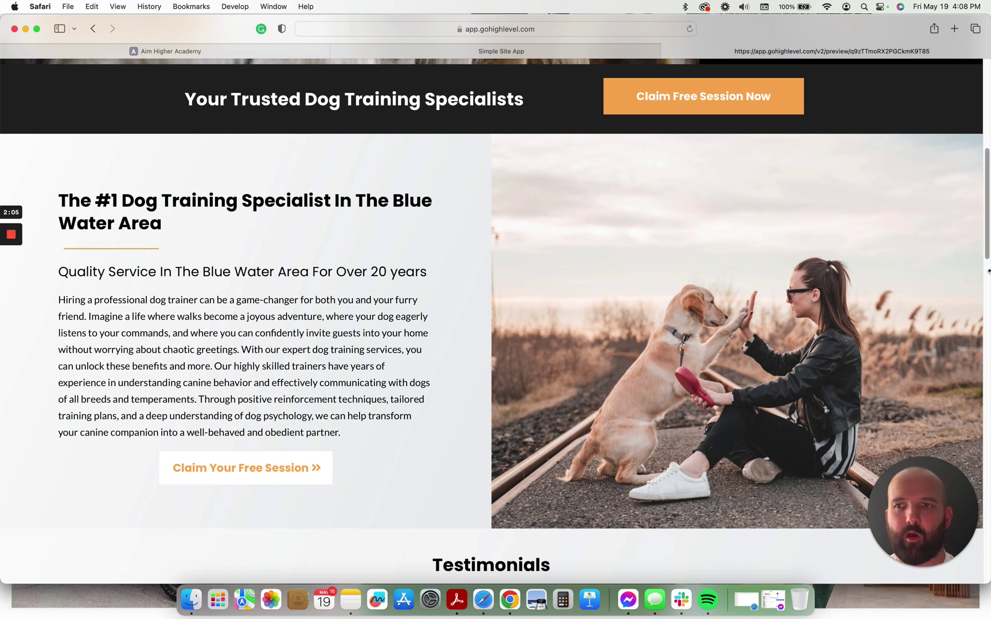
left_click_drag(987, 221, 984, 120)
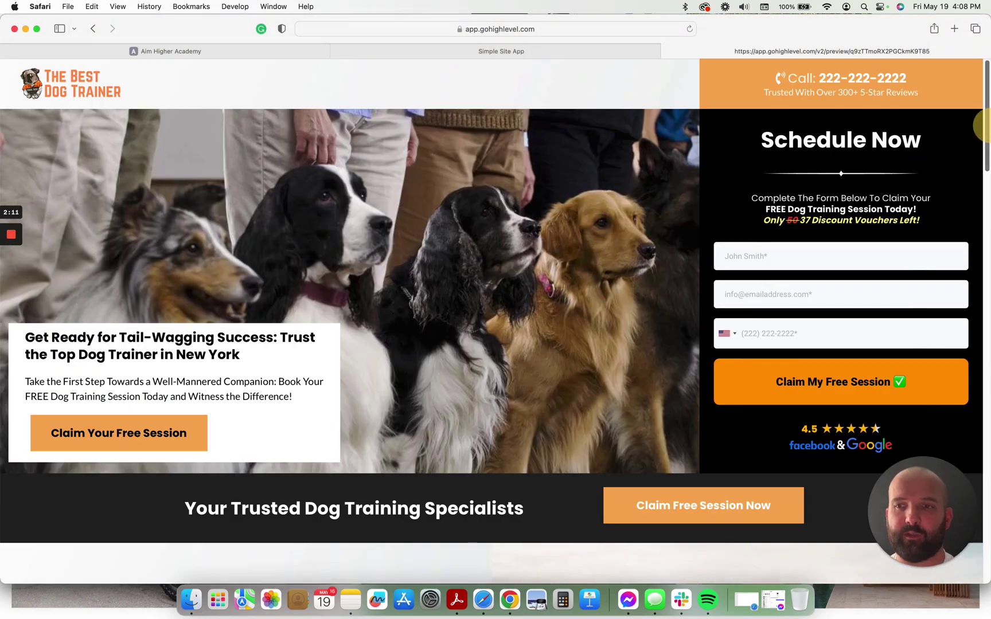
scroll(983, 132, "down", 2)
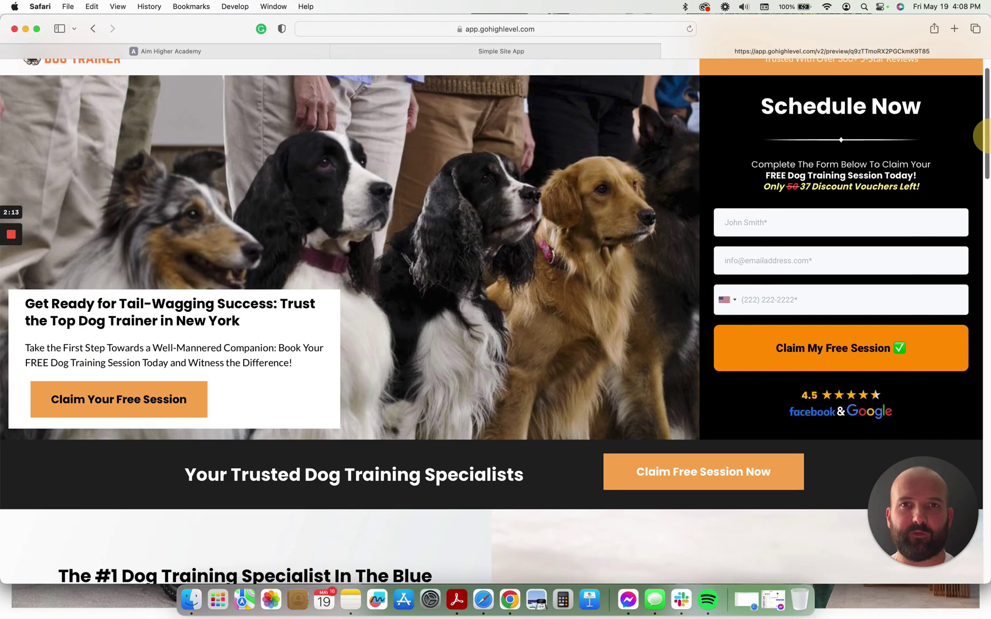
left_click_drag(982, 136, 984, 315)
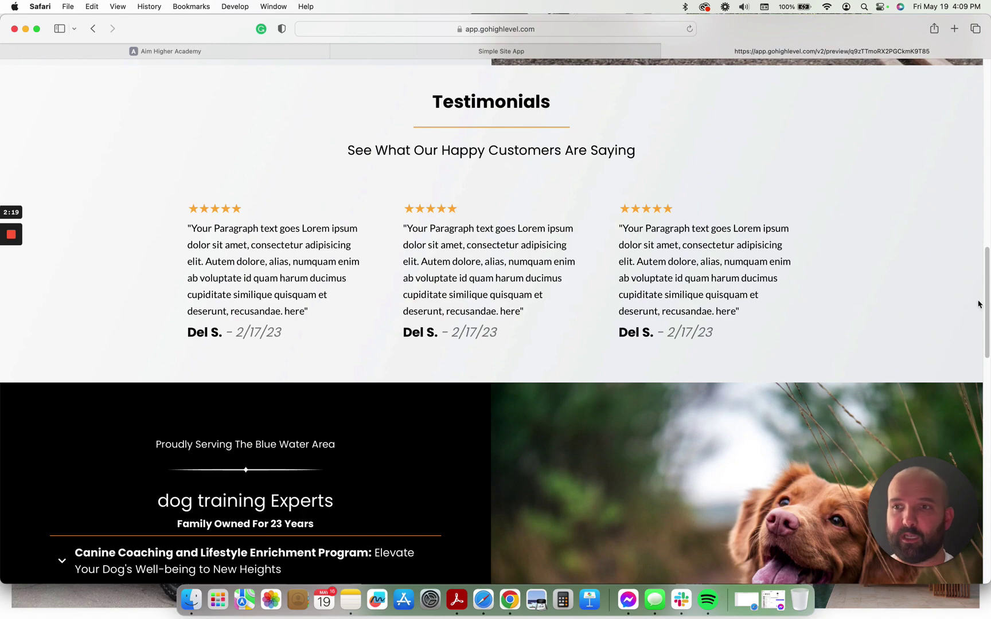
Expand the Canine Coaching, Puppy Socialization Playgroup and Advanced Off-Leash Training Adventure descriptions.
left_click_drag(982, 304, 974, 370)
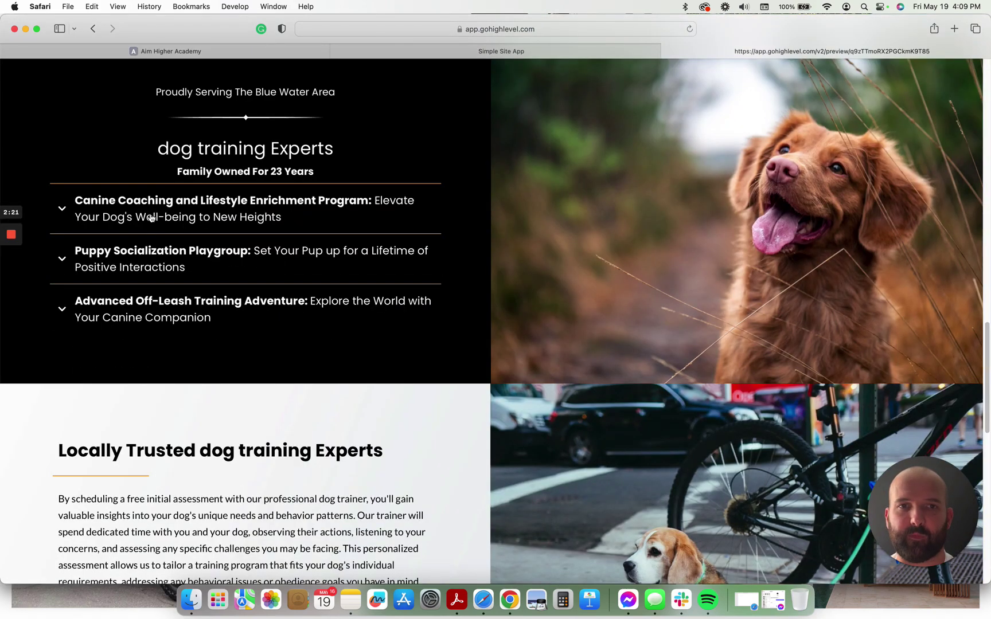
left_click(147, 201)
left_click(137, 343)
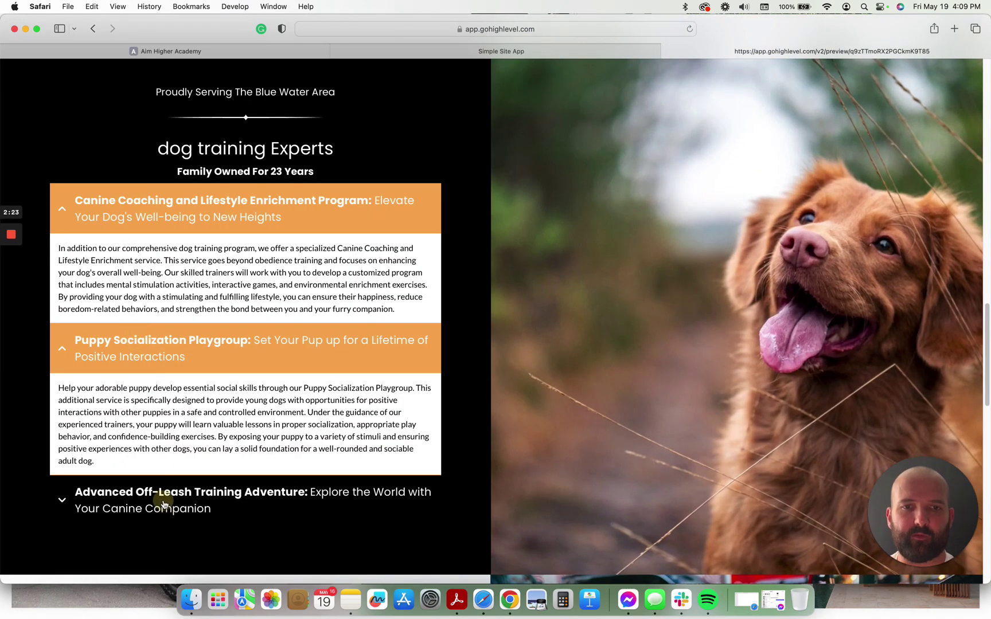
left_click(164, 504)
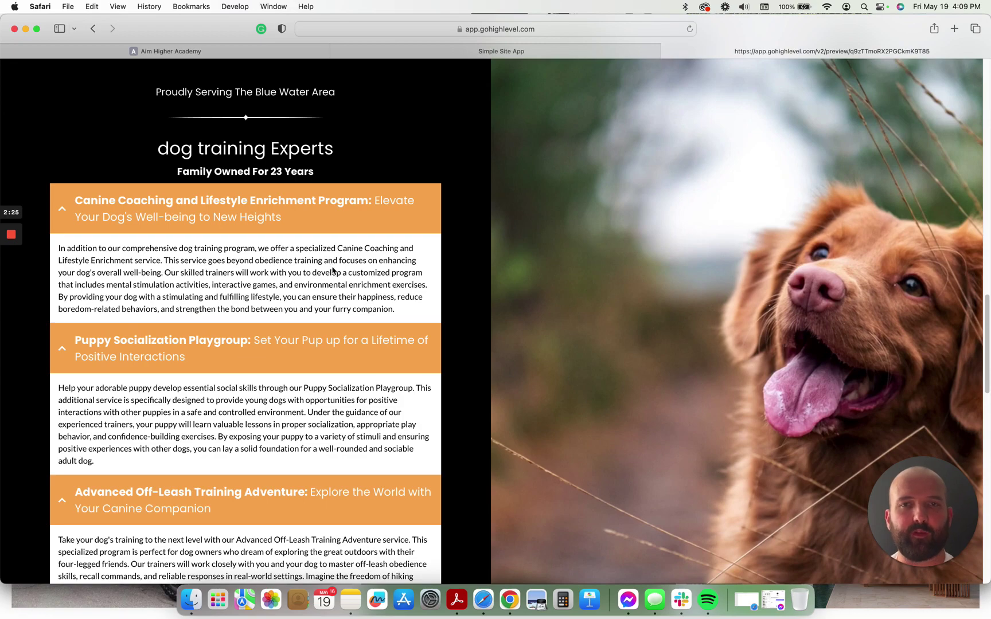
scroll(402, 298, "down", 1)
scroll(449, 319, "up", 15)
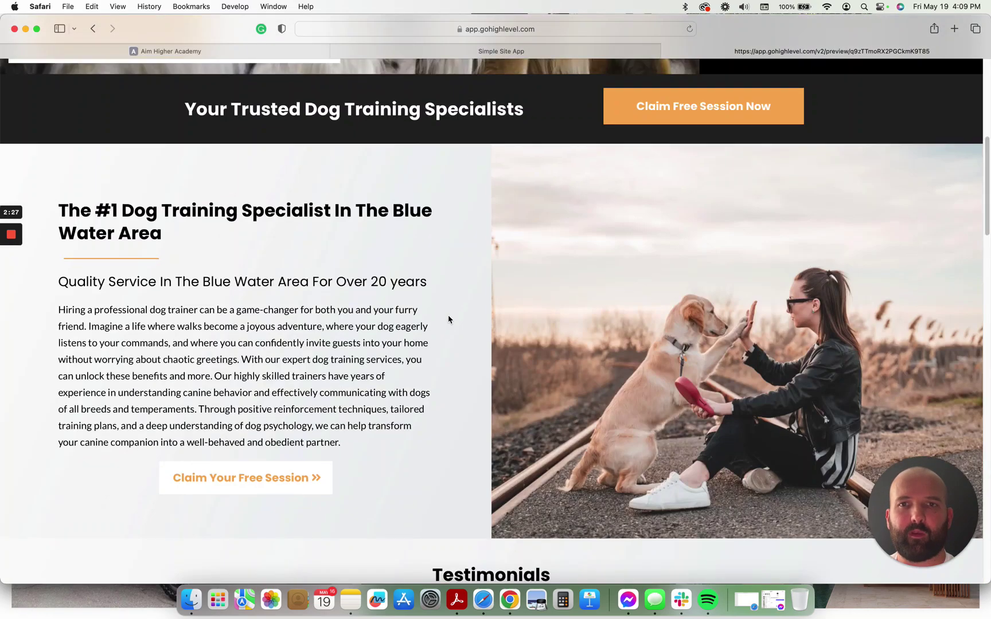
scroll(448, 320, "up", 7)
scroll(344, 423, "down", 12)
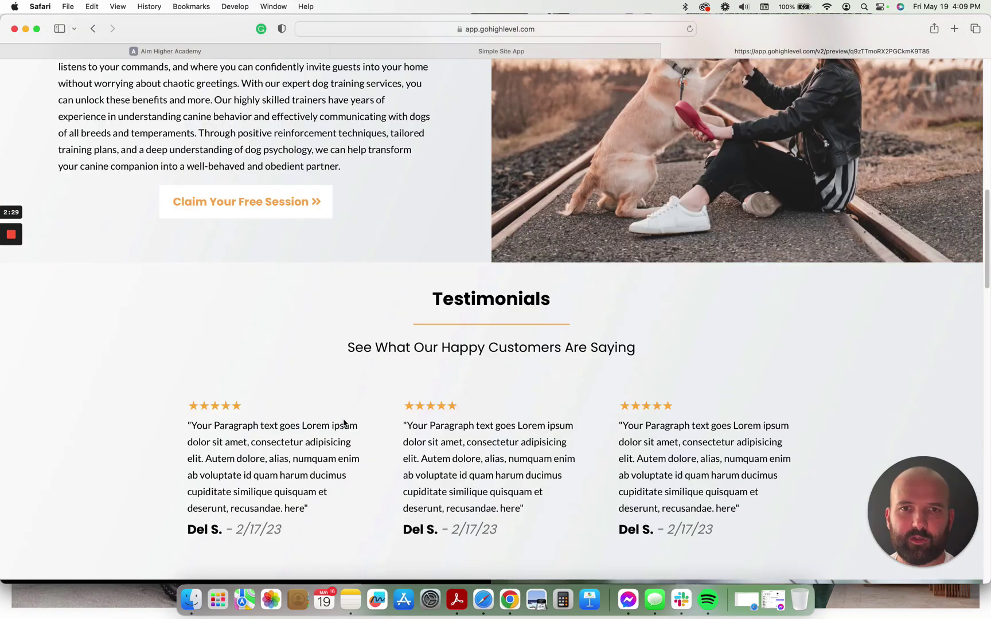
scroll(344, 423, "down", 6)
scroll(545, 414, "down", 2)
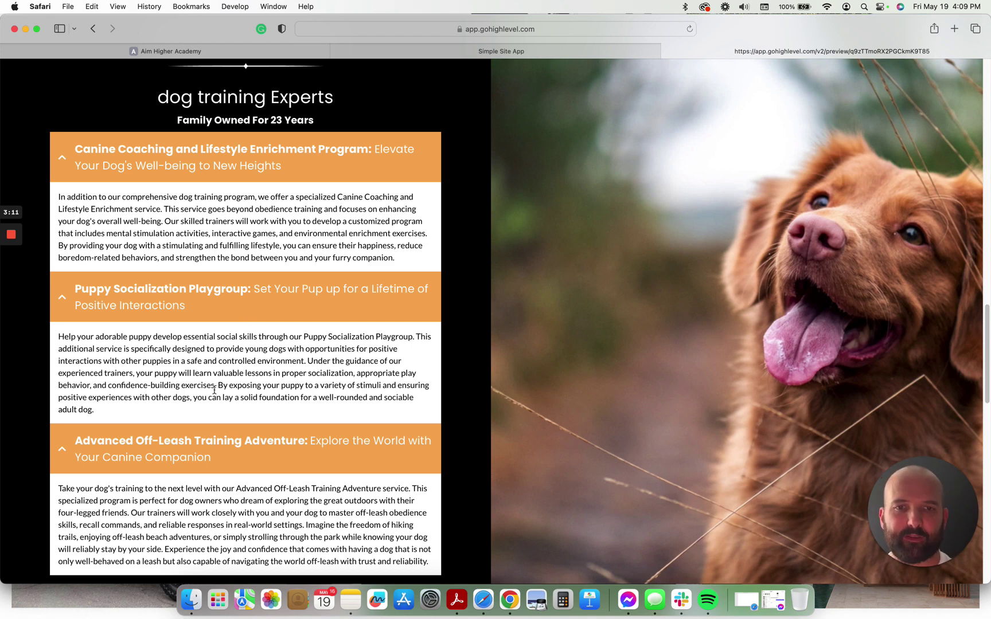
scroll(254, 538, "down", 1)
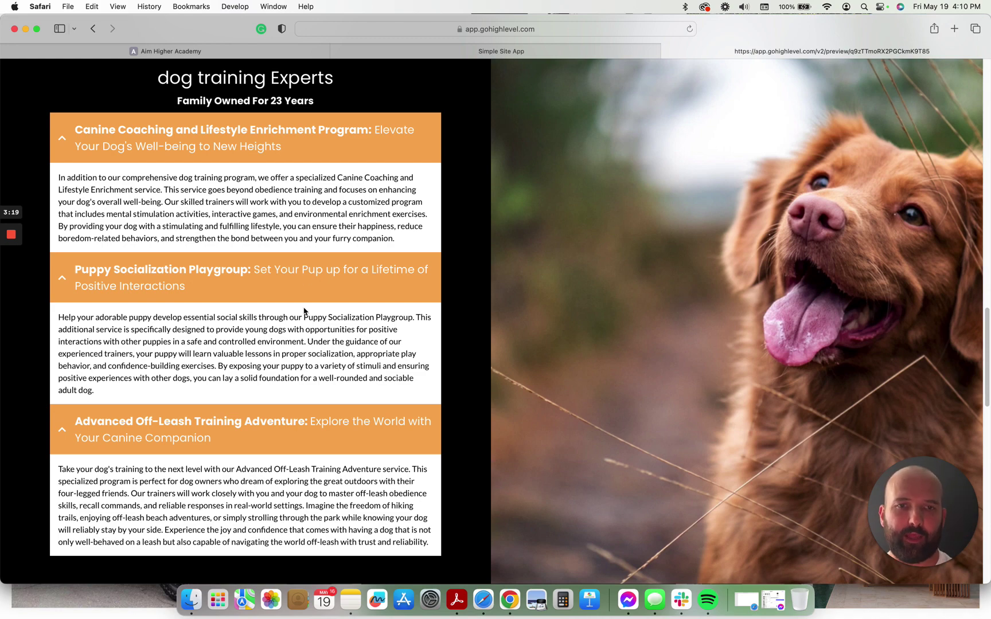
Try the preview form's name, email and phone fields, dismissing the Hide My Email dialog.
scroll(313, 358, "down", 10)
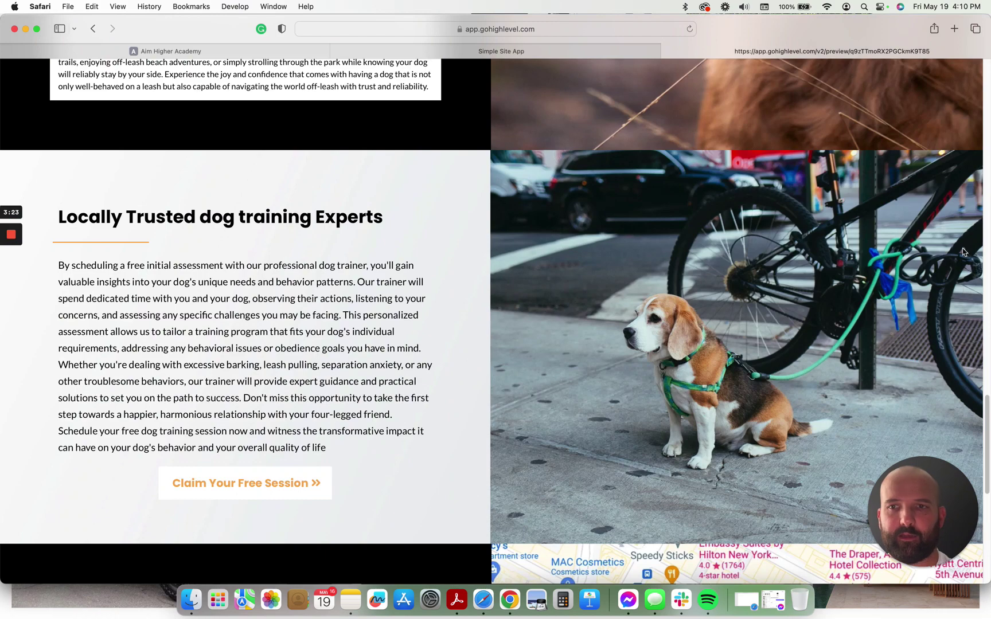
scroll(648, 381, "down", 7)
scroll(647, 420, "down", 3)
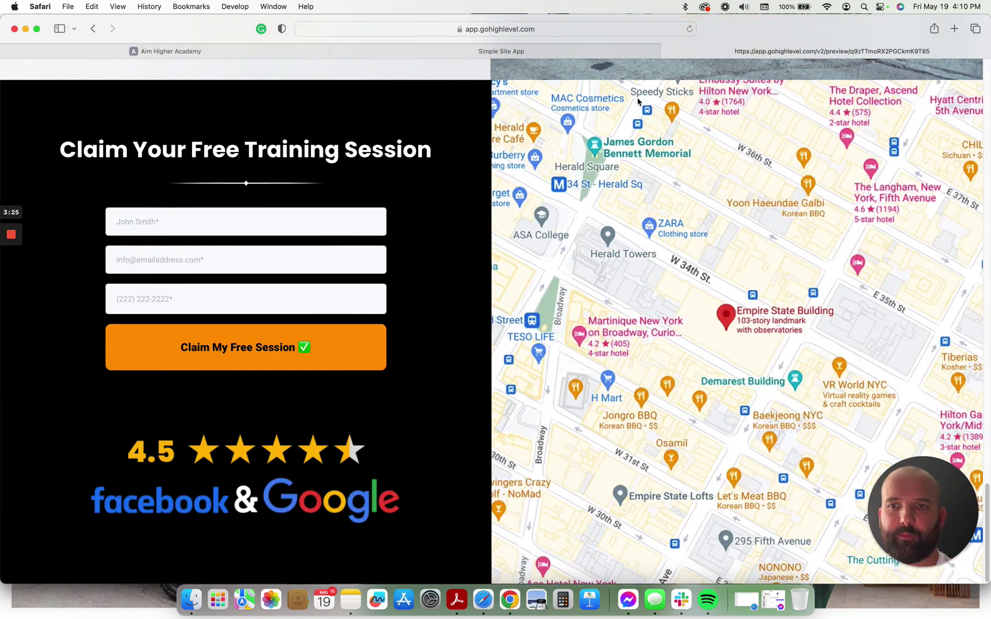
left_click(199, 223)
left_click(188, 258)
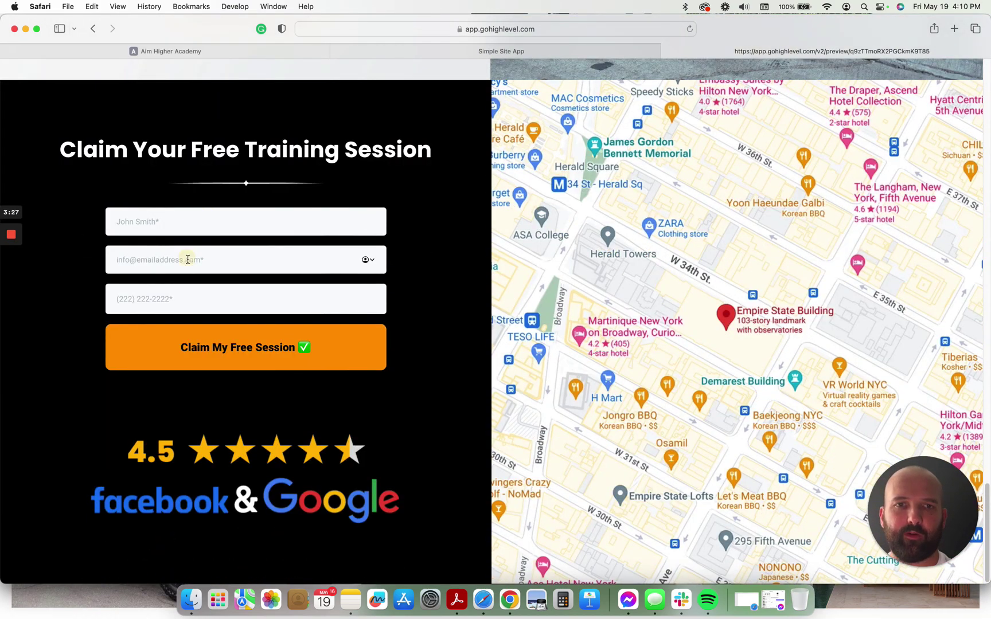
left_click(188, 300)
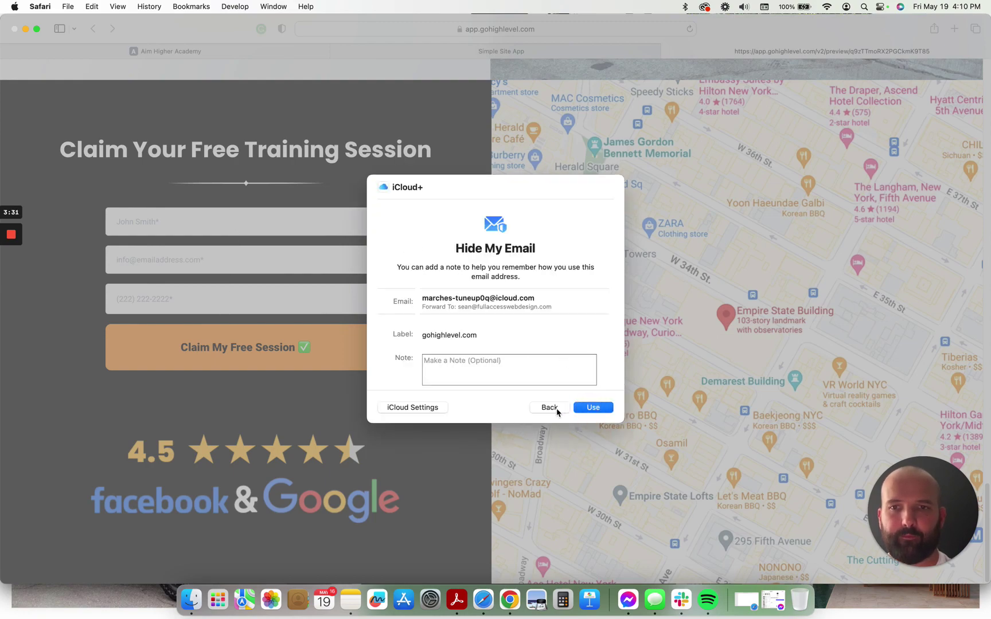
left_click(552, 408)
left_click(544, 408)
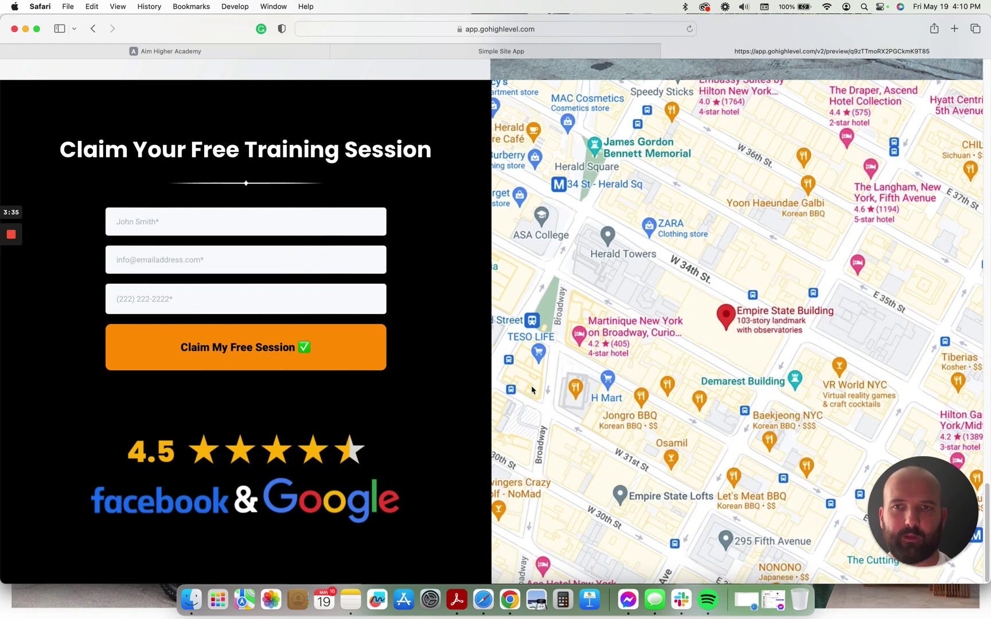
Back in the funnel steps, select the Offer Claim V1 (Crazy Discount Funnel) step.
scroll(533, 389, "up", 20)
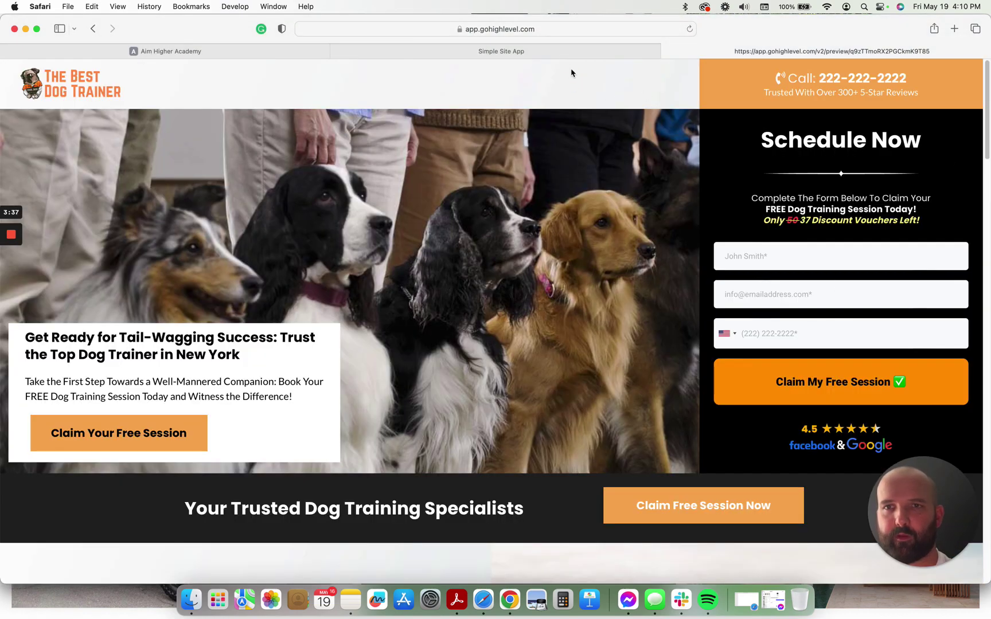
left_click(560, 50)
left_click(271, 278)
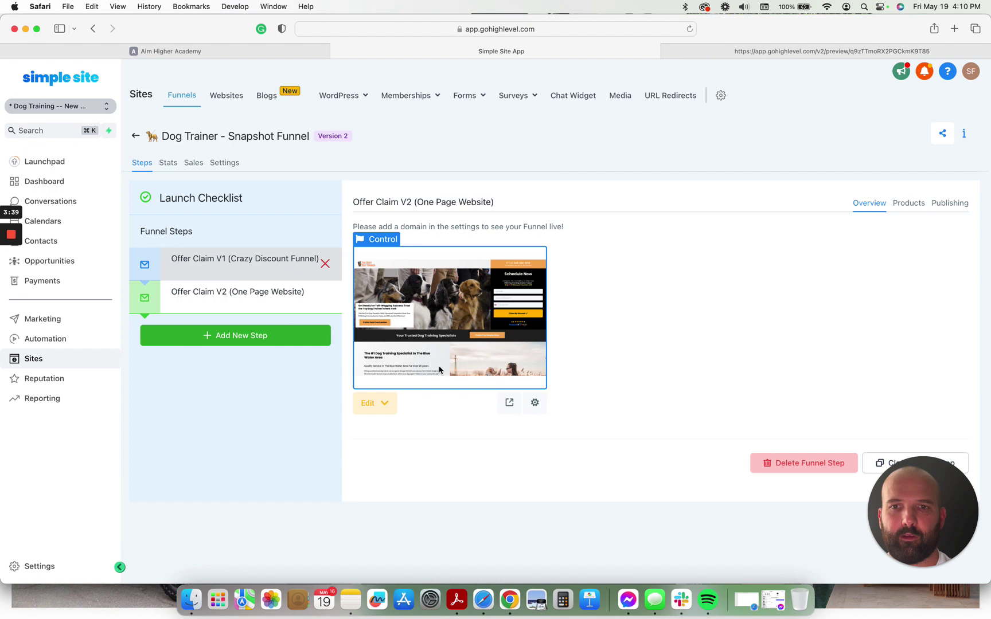
Preview the Save $100 OFF offer page in a new tab down to the map, then return.
left_click(509, 403)
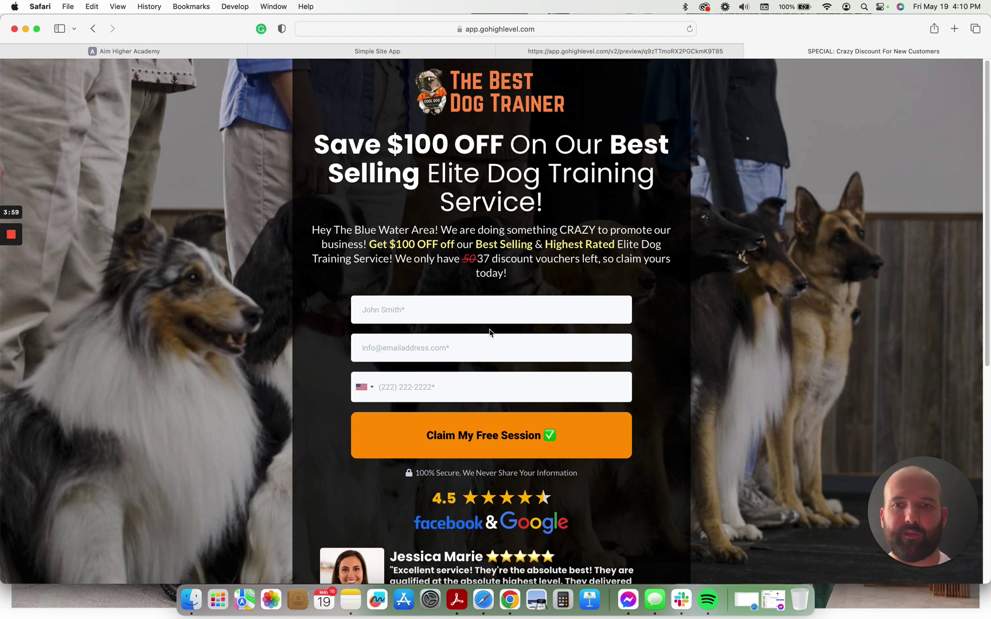
left_click(487, 314)
scroll(593, 422, "down", 5)
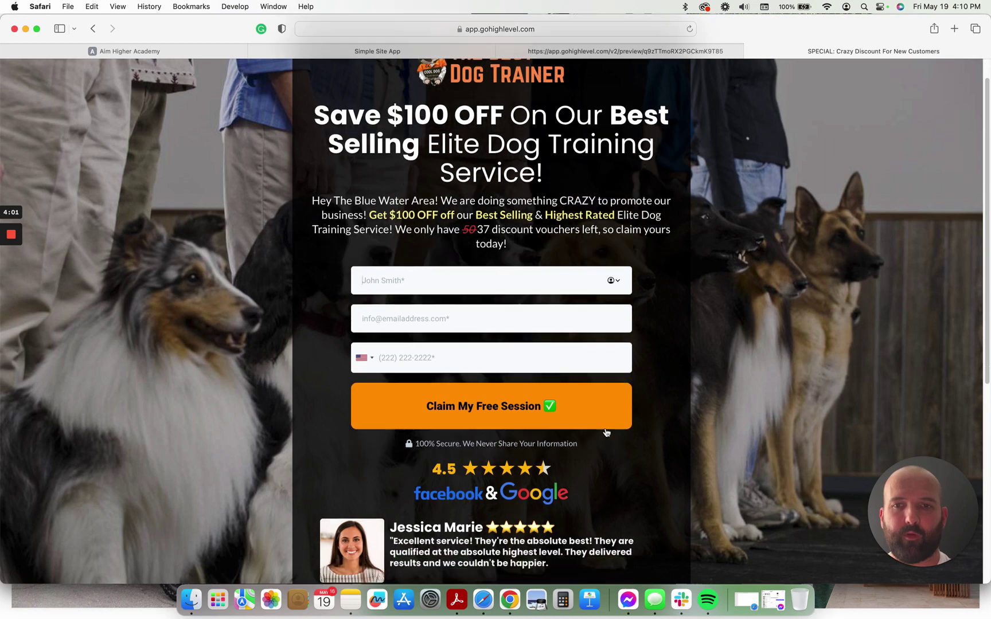
scroll(599, 409, "down", 3)
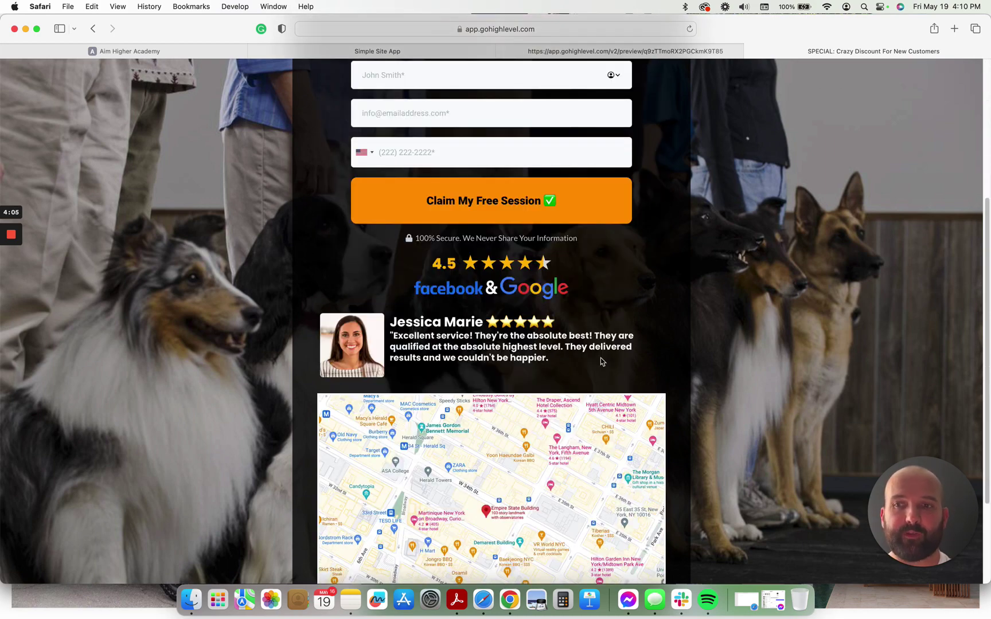
scroll(507, 379, "down", 5)
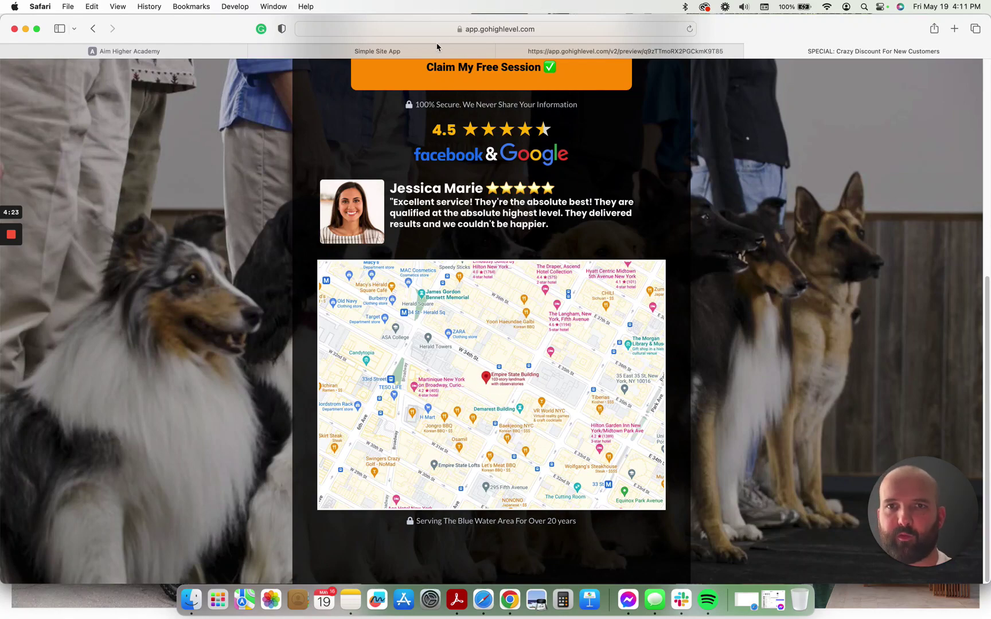
left_click(412, 53)
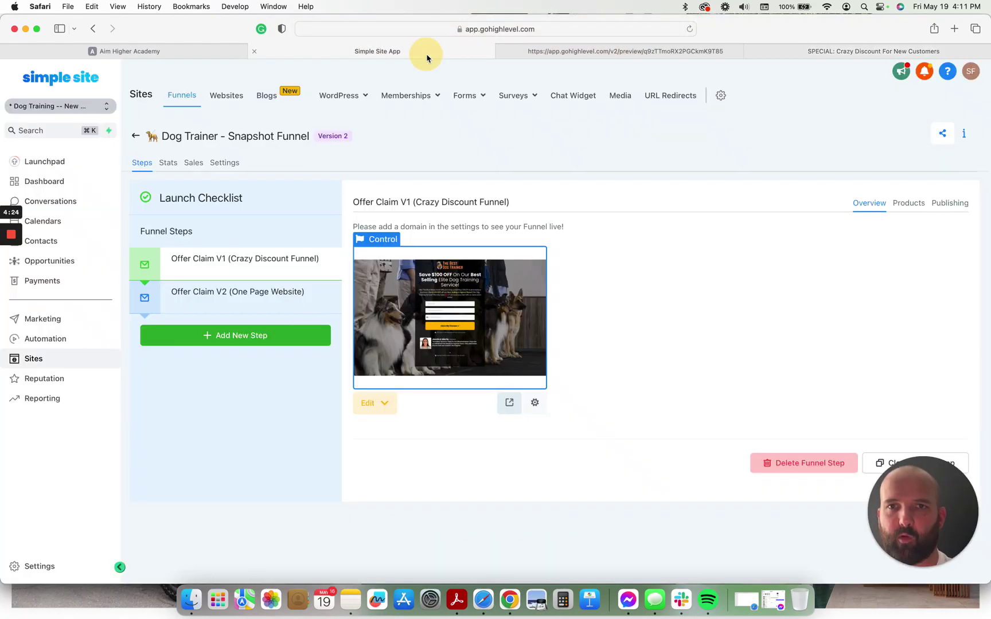
Revisit the preview tabs, then open the Dog Trainer - Booking & Confirmation funnel from Funnels.
left_click(642, 51)
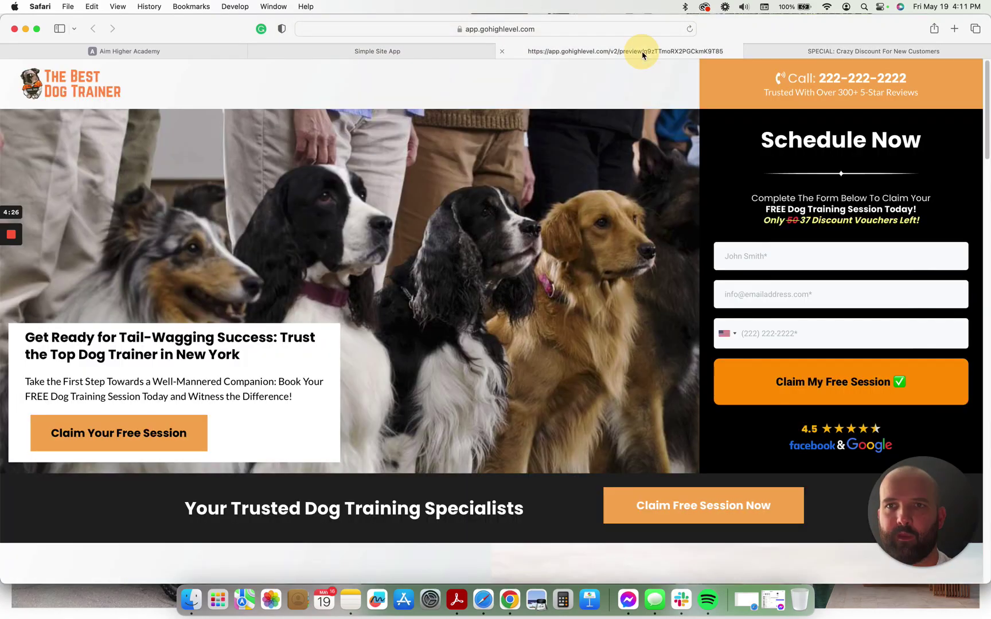
left_click(837, 51)
left_click(480, 51)
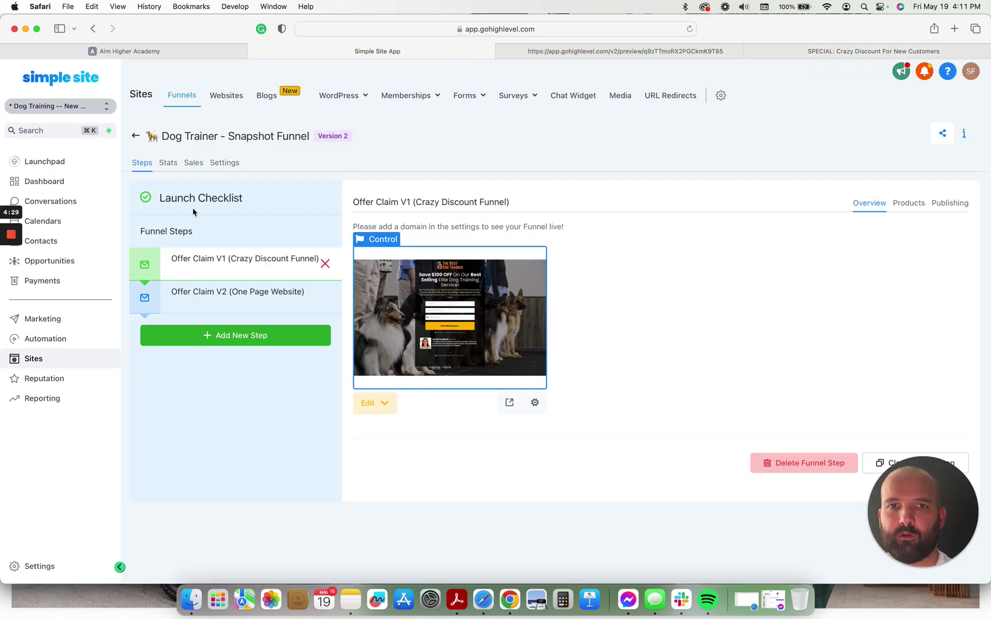
left_click(133, 138)
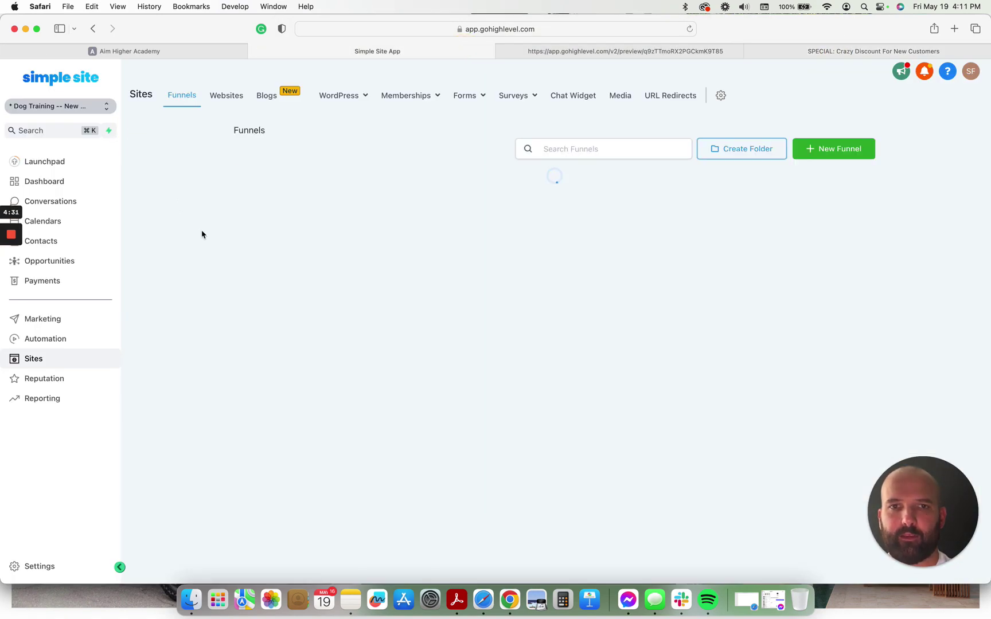
left_click(320, 207)
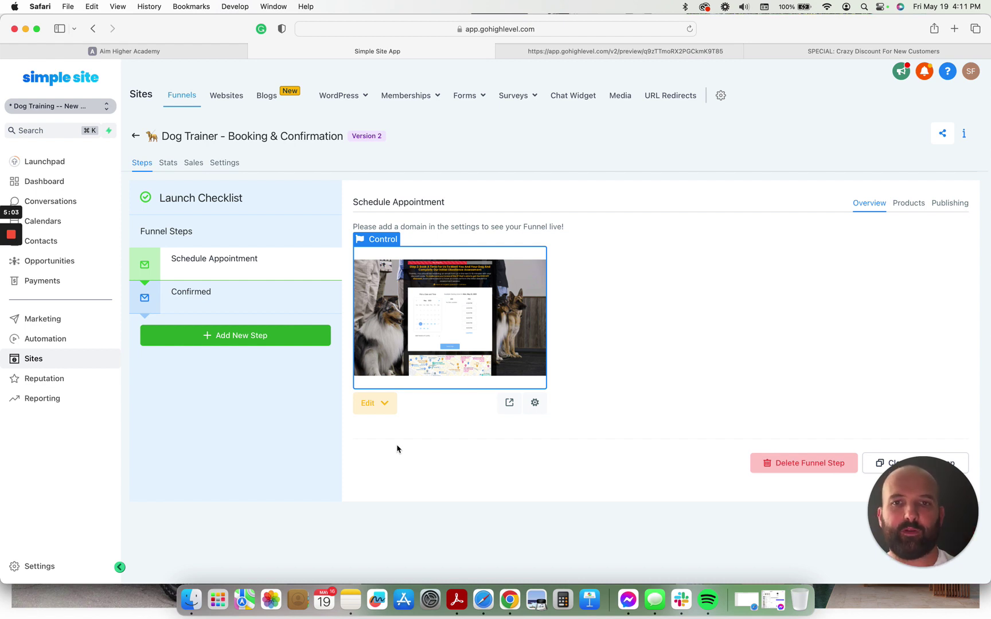
Preview the Schedule Appointment page, pick the 08:30 AM May 22 slot, then return to the funnel.
left_click(509, 403)
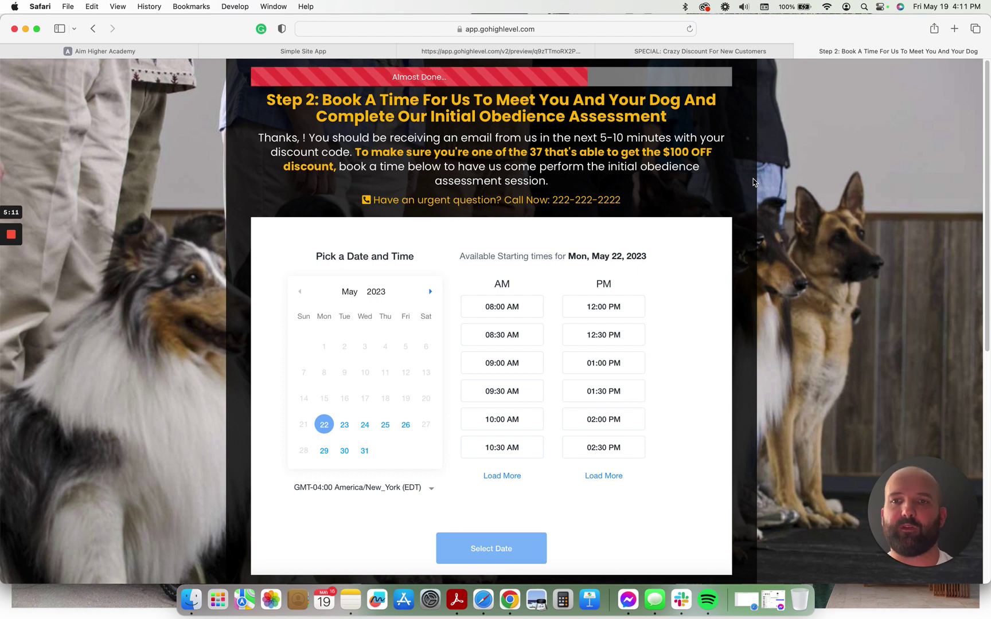
left_click(507, 344)
left_click(508, 550)
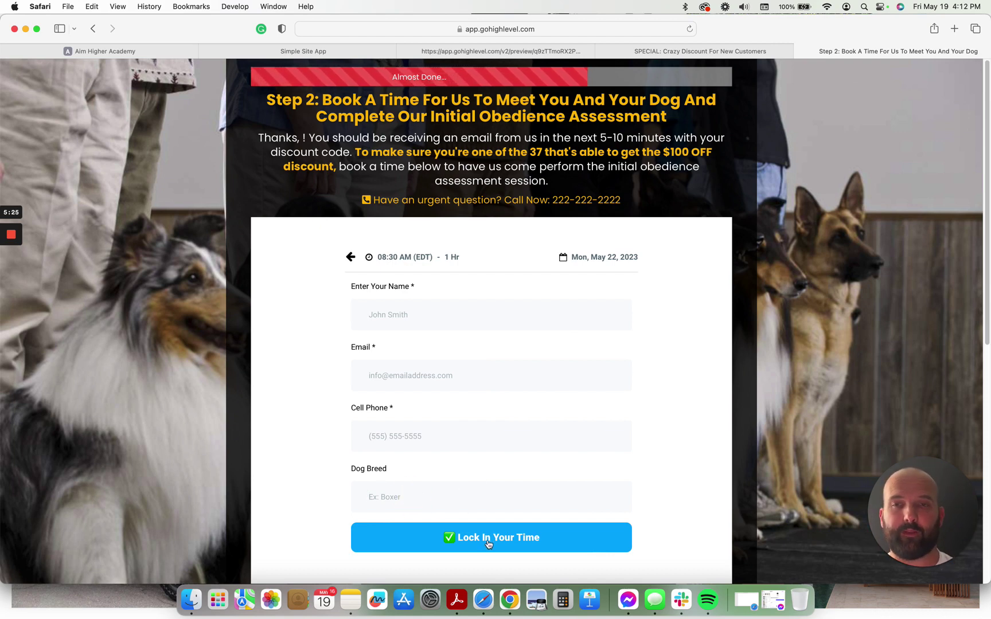
left_click(289, 51)
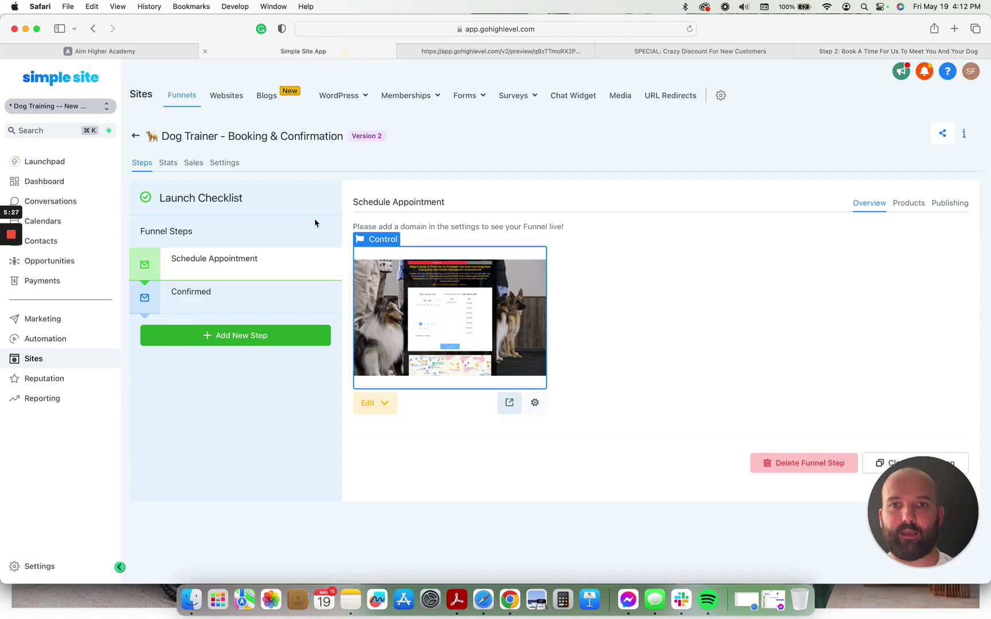
Open the Confirmed step's Appointment Confirmed page in a new tab and inspect its thank-you heading.
left_click(221, 302)
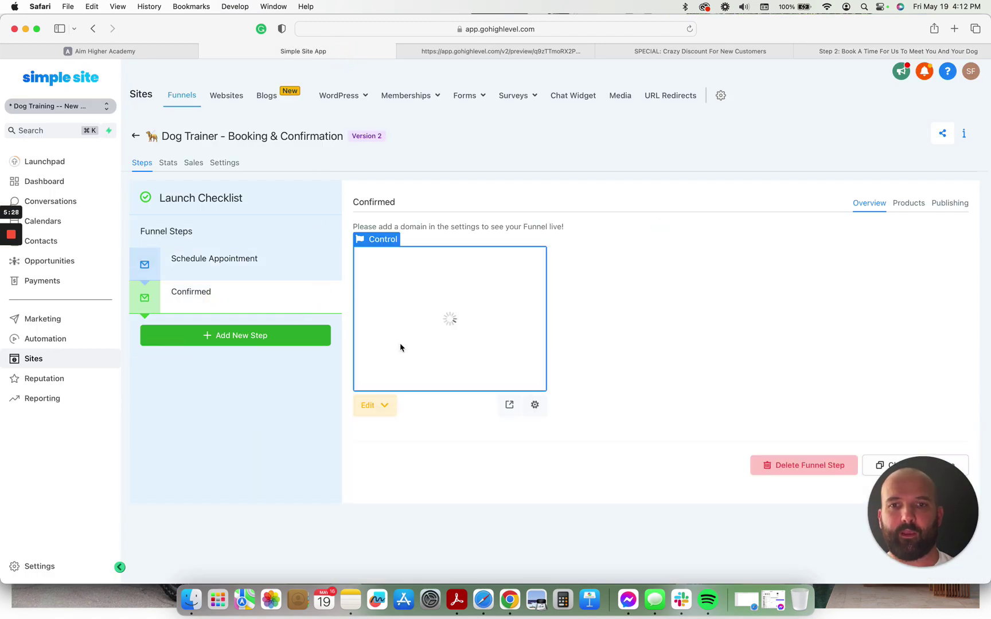
left_click(531, 387)
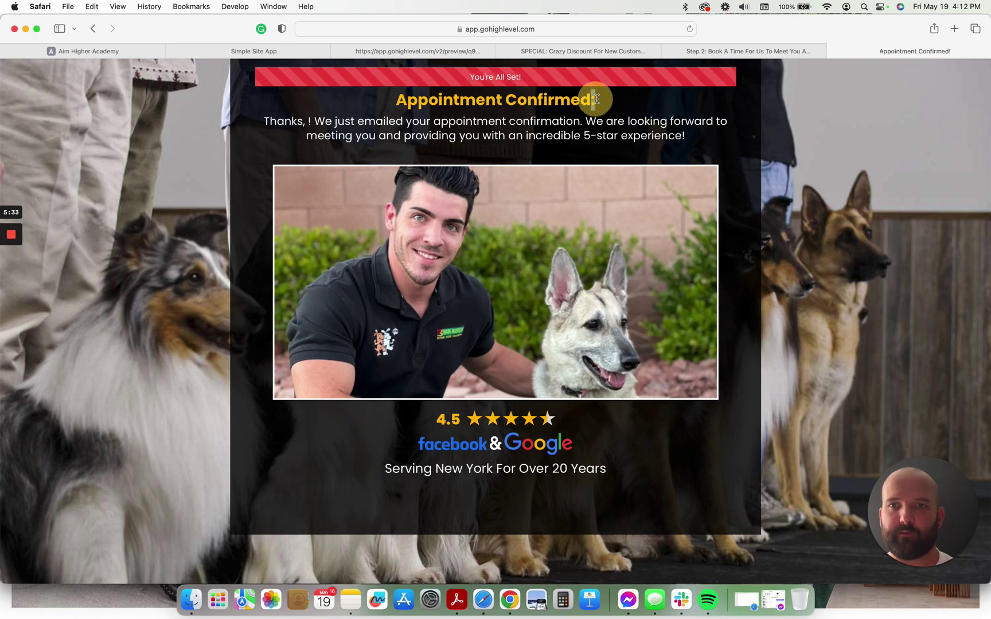
left_click_drag(305, 120, 320, 123)
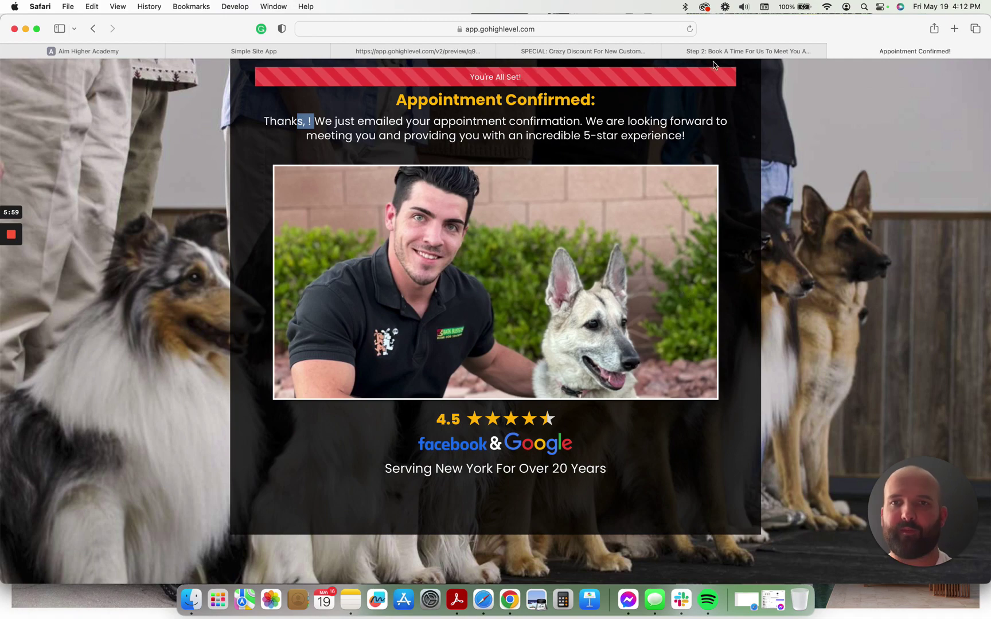
left_click(276, 51)
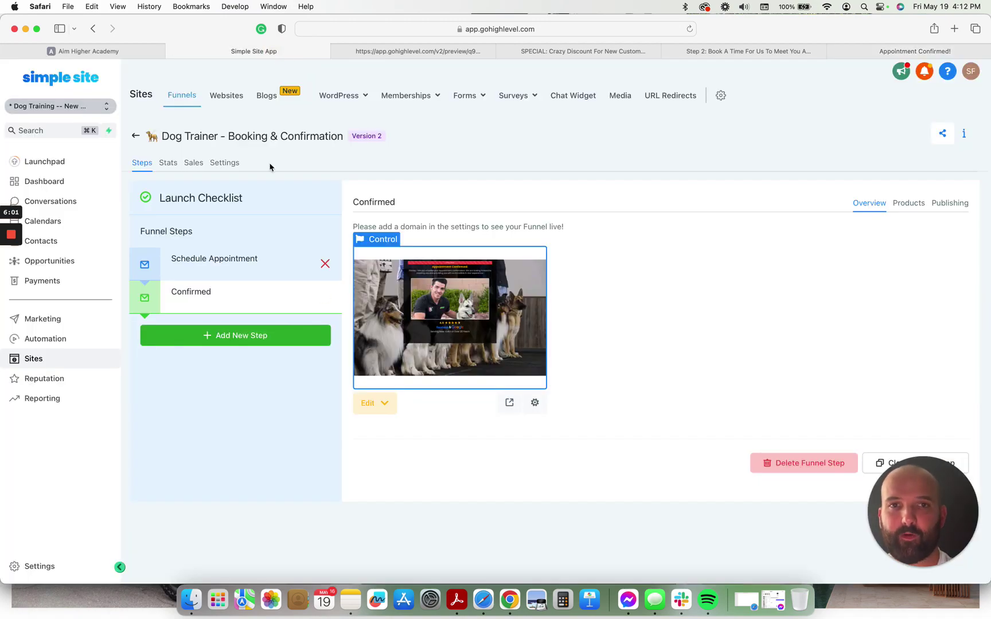
Go to Automation and open the Dog Trainer Snapshot Automations workflow folder.
left_click(41, 340)
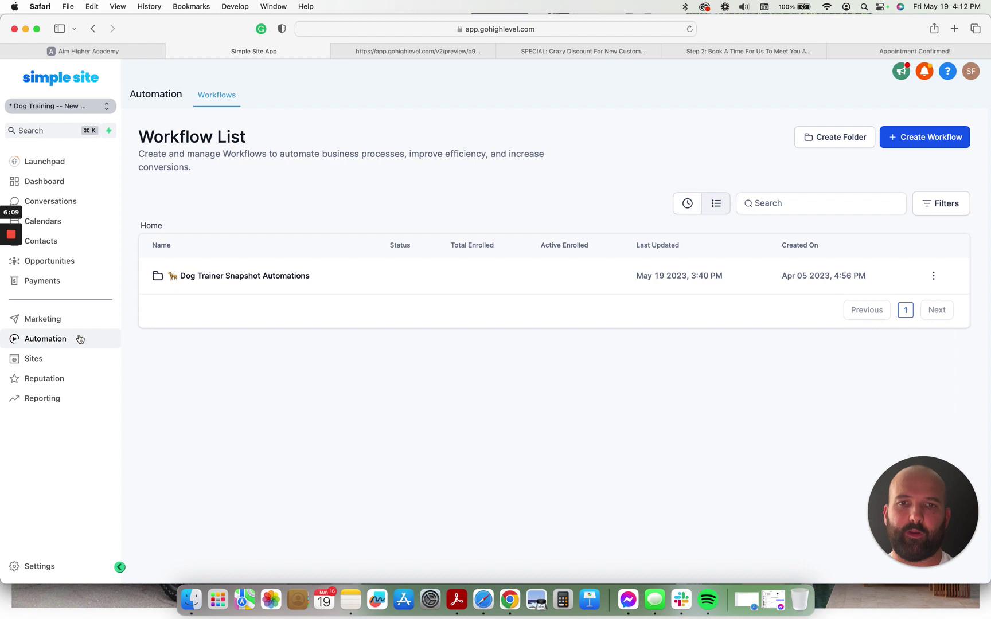
left_click(232, 278)
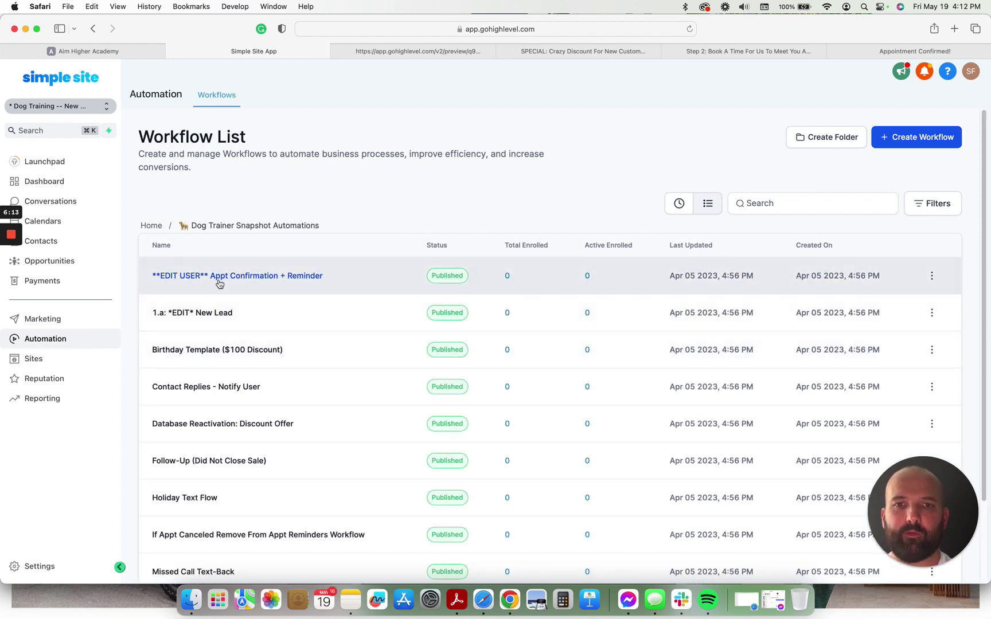
left_click(218, 278)
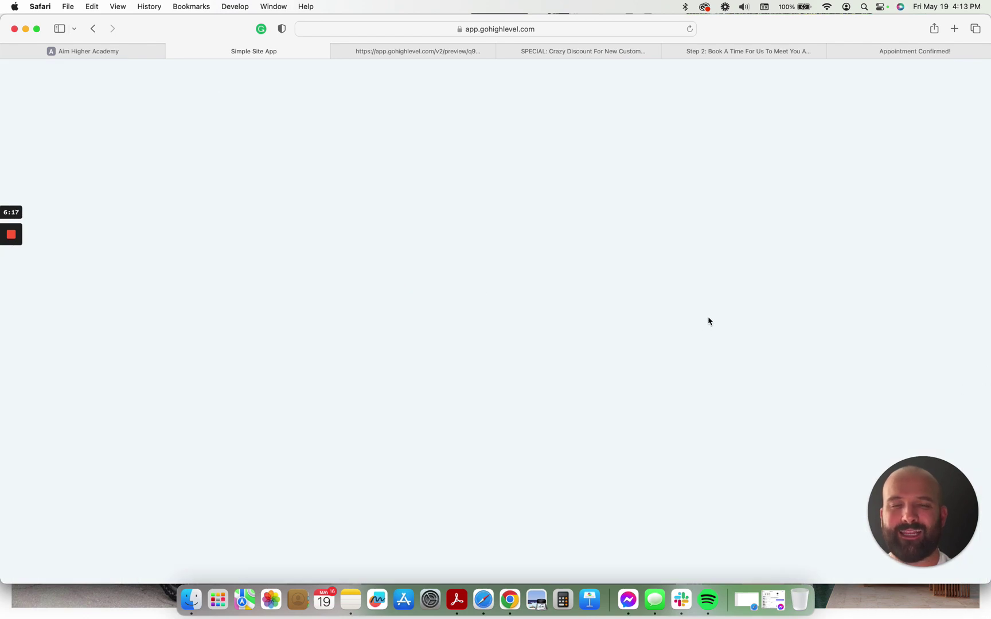
scroll(708, 321, "down", 3)
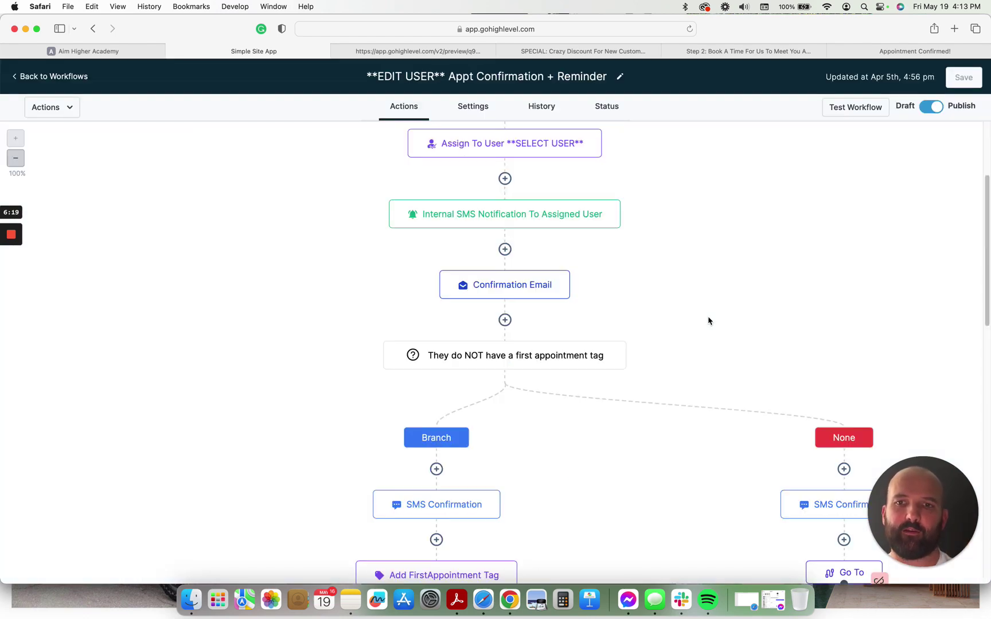
scroll(708, 321, "down", 15)
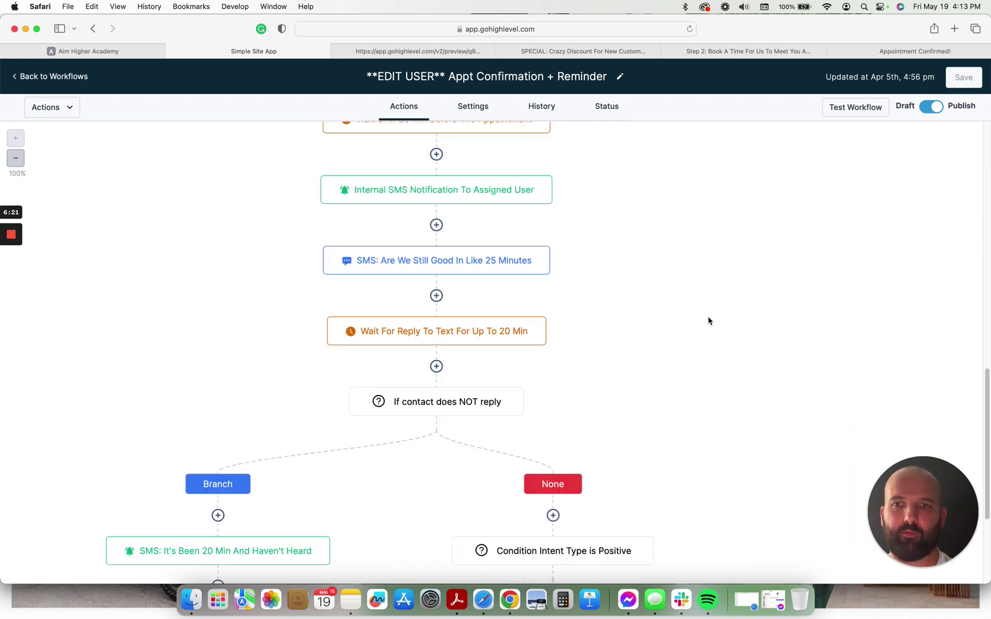
scroll(708, 321, "up", 10)
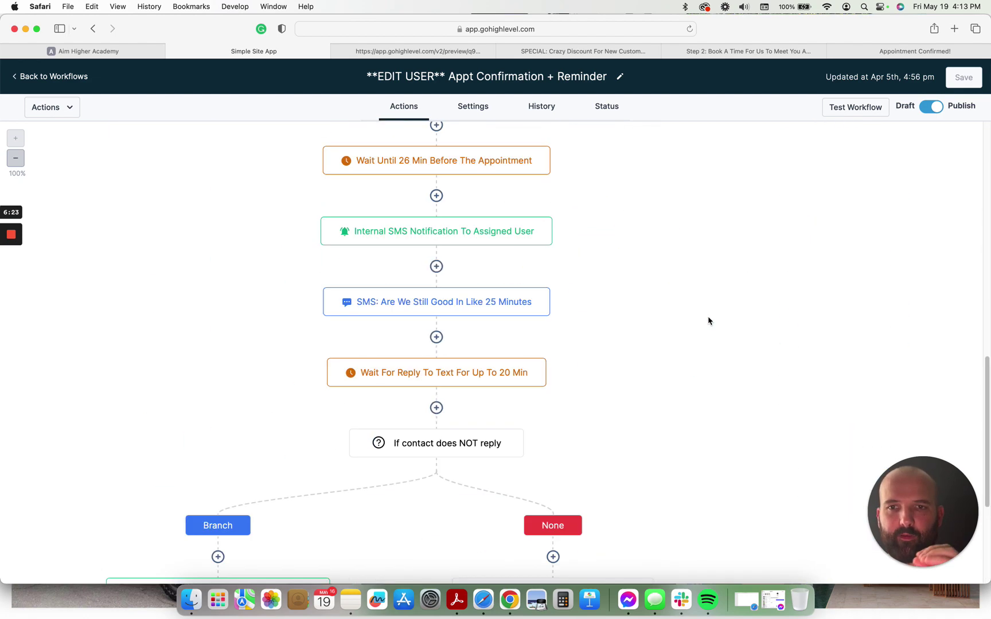
scroll(708, 321, "down", 10)
scroll(708, 321, "up", 15)
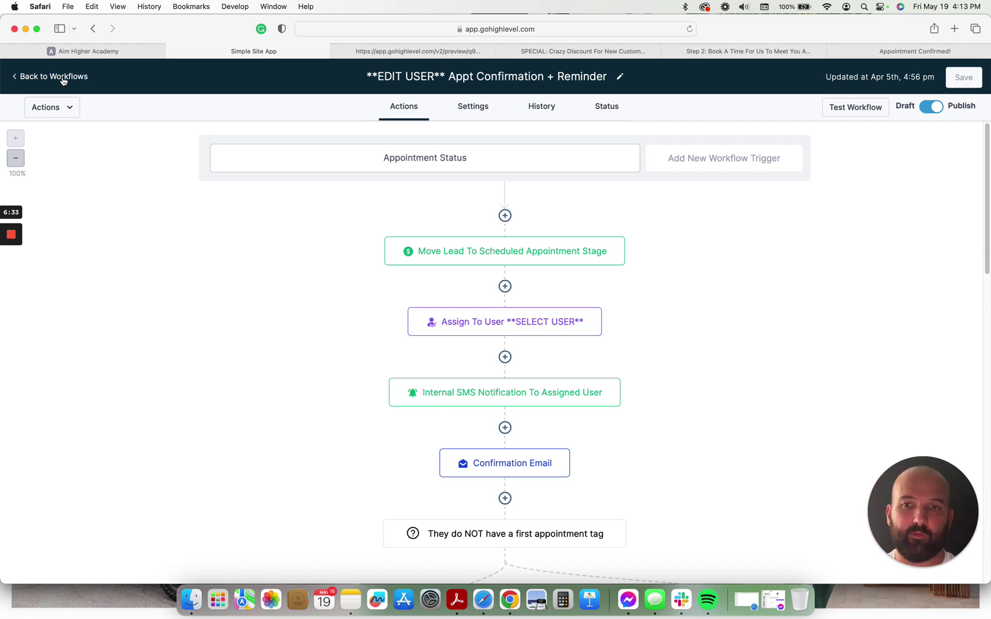
left_click(63, 80)
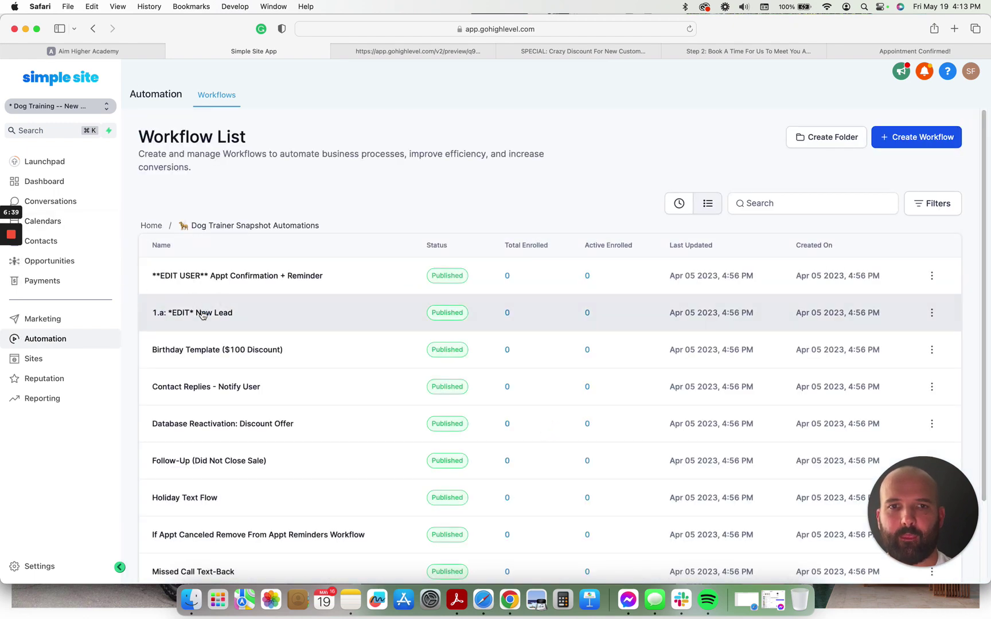
left_click(197, 313)
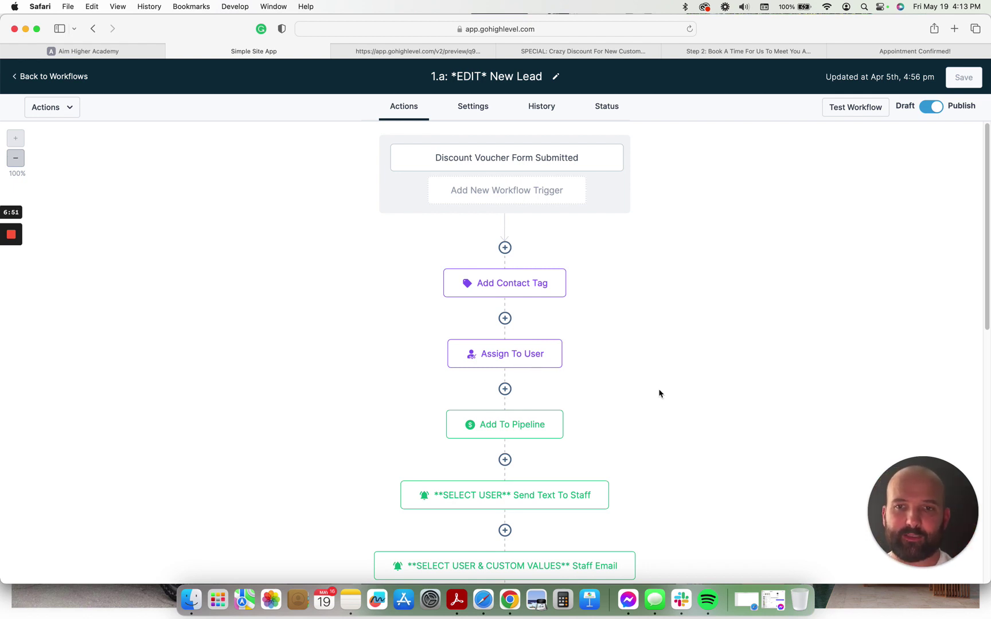
scroll(656, 393, "down", 1)
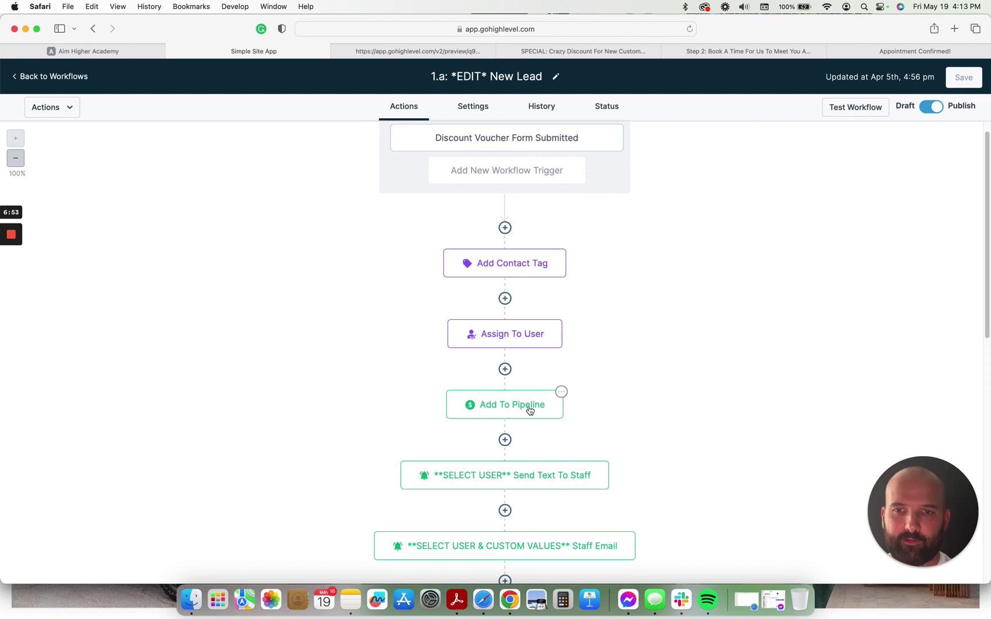
scroll(565, 477, "down", 5)
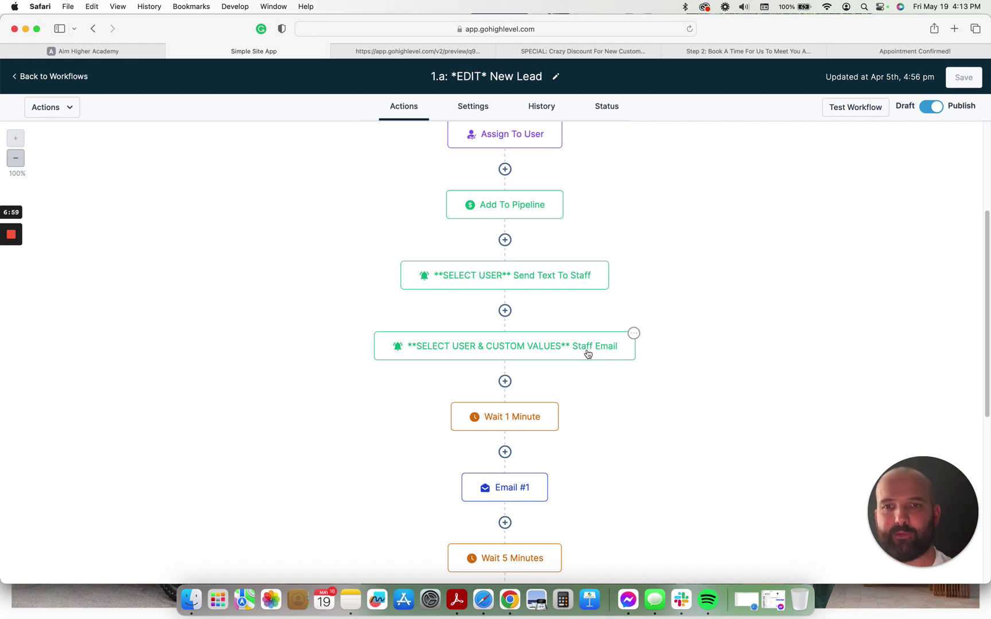
scroll(588, 354, "down", 5)
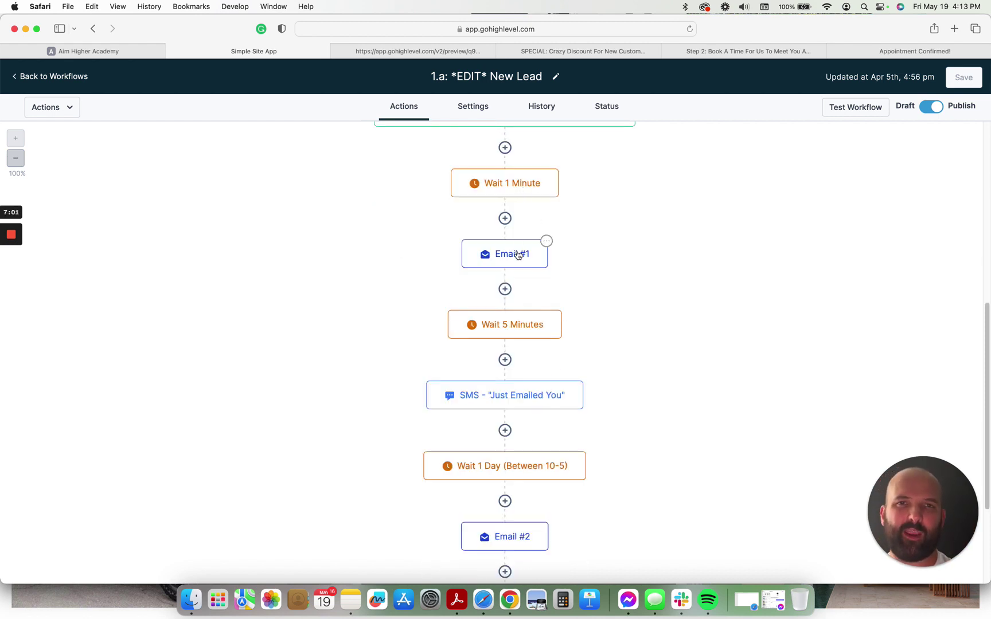
scroll(543, 462, "down", 5)
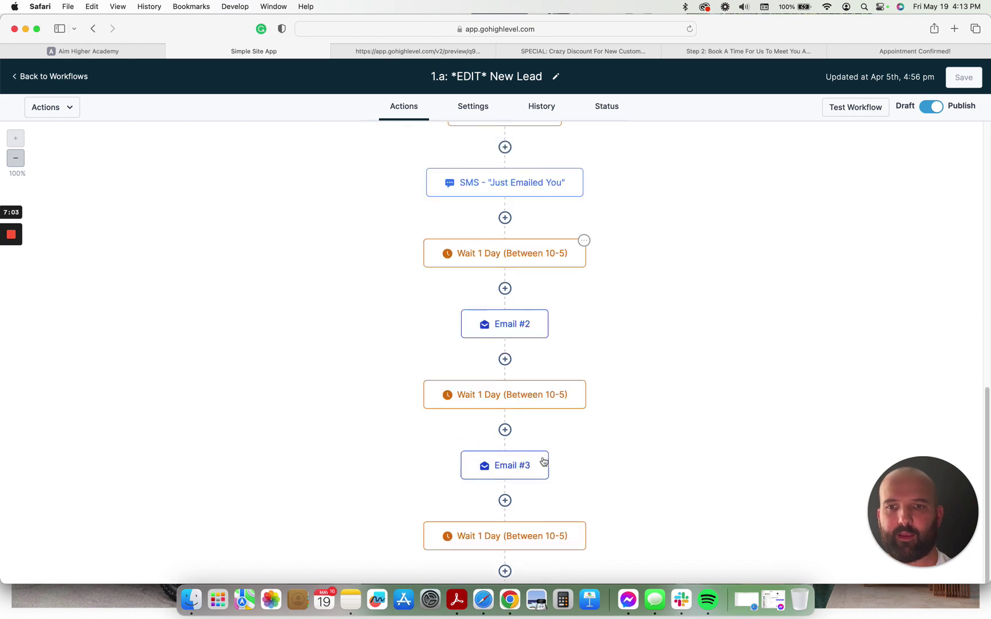
scroll(542, 460, "down", 3)
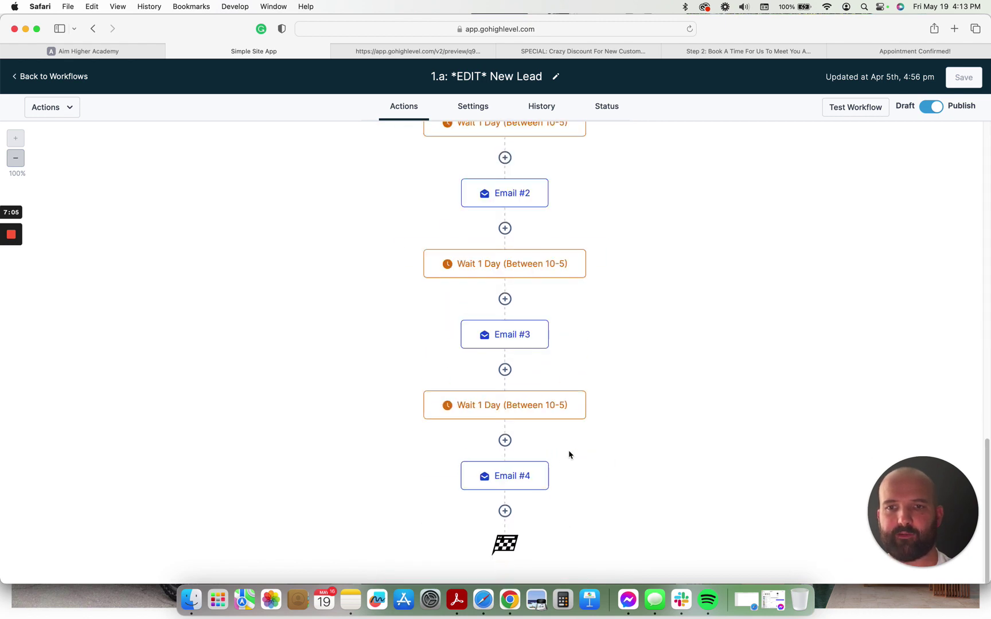
left_click(16, 158)
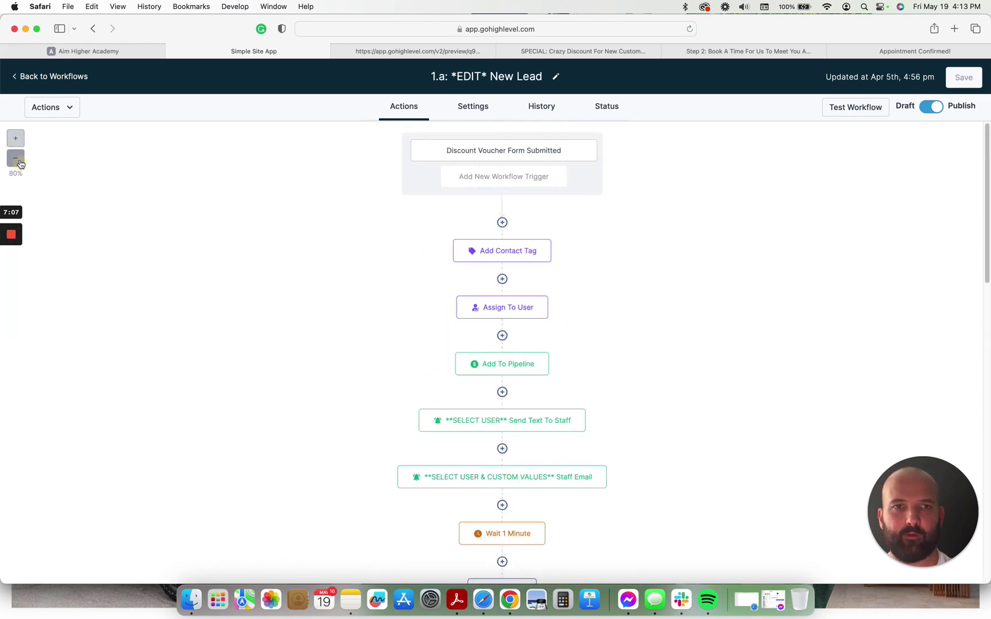
left_click(20, 163)
left_click(20, 163)
left_click(16, 162)
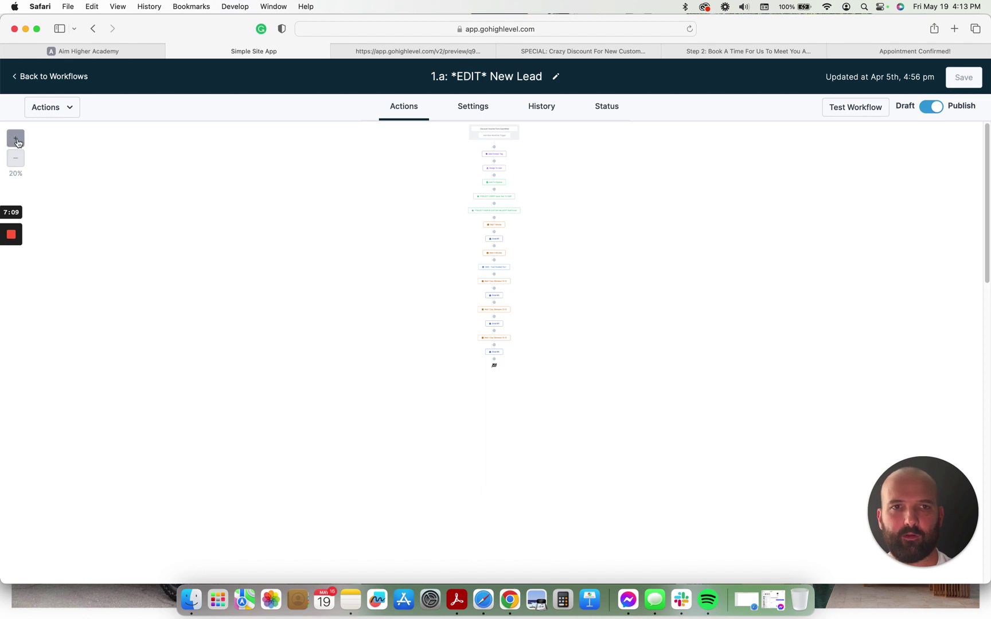
left_click(16, 139)
scroll(506, 491, "down", 5)
scroll(516, 394, "up", 5)
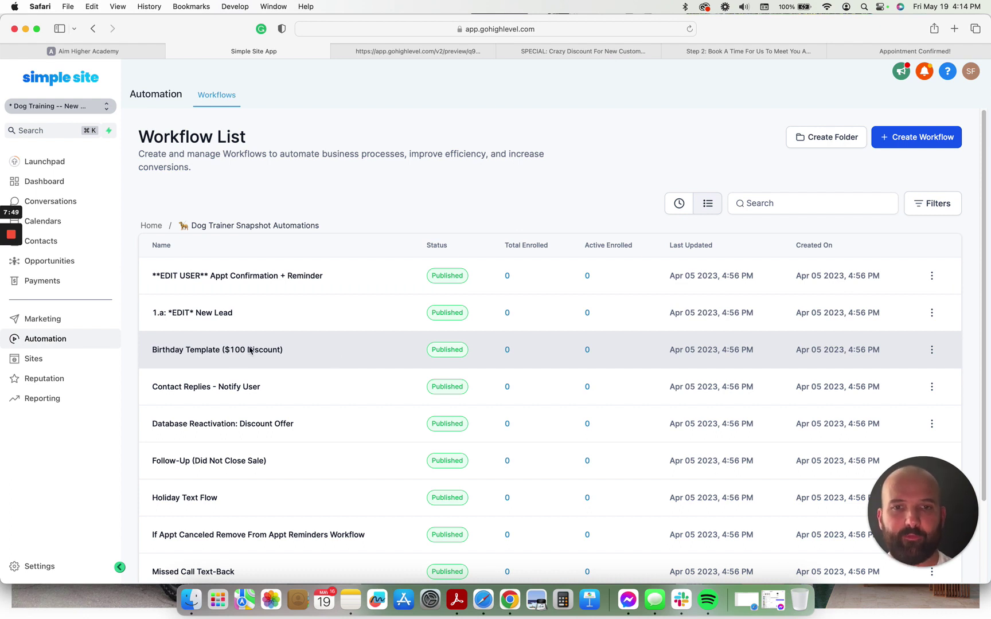
scroll(235, 372, "down", 3)
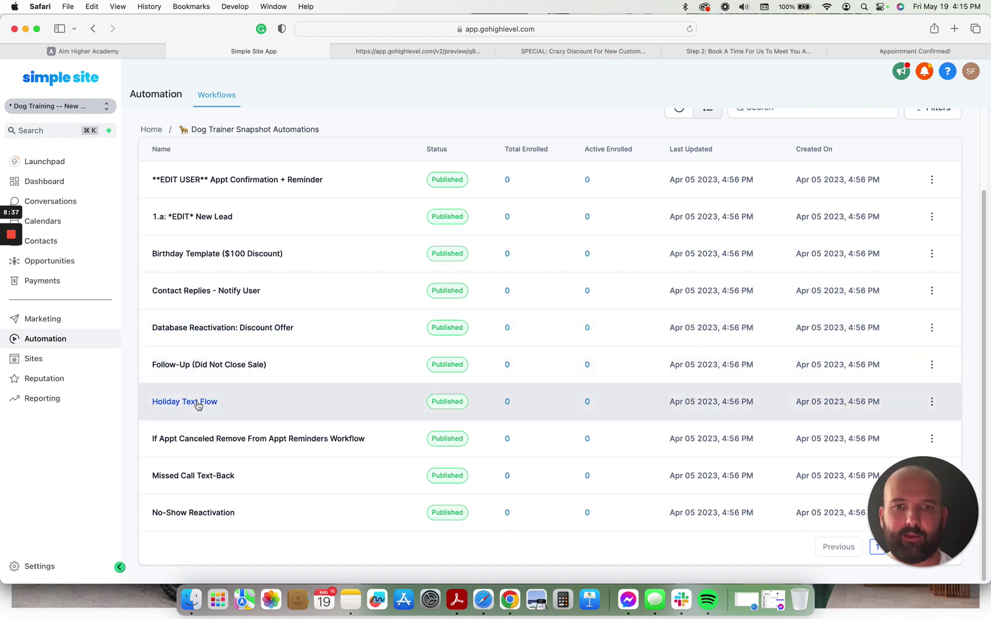
left_click(198, 405)
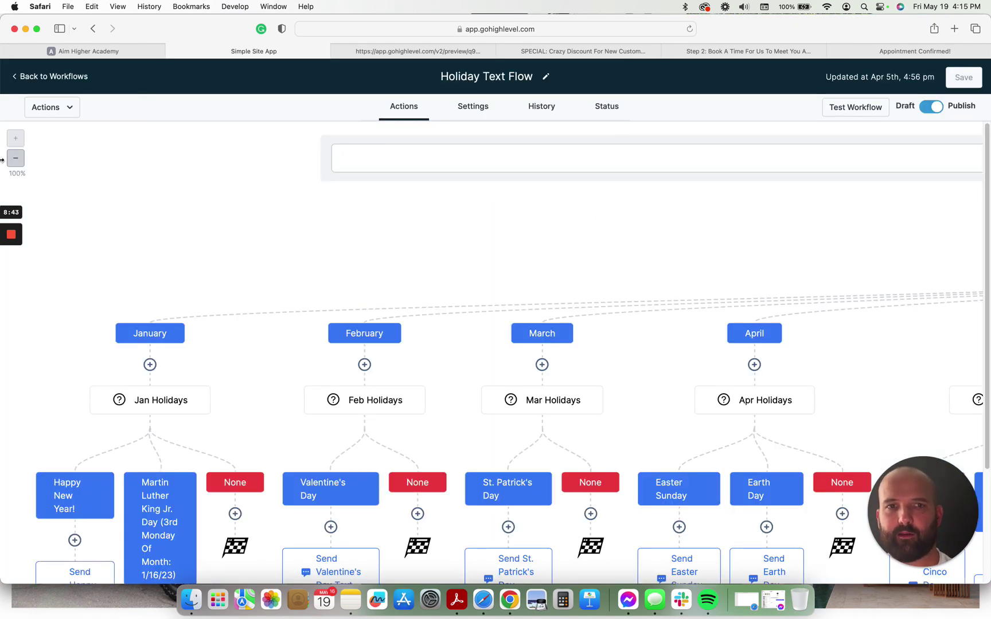
left_click(15, 160)
left_click(15, 160)
left_click(16, 162)
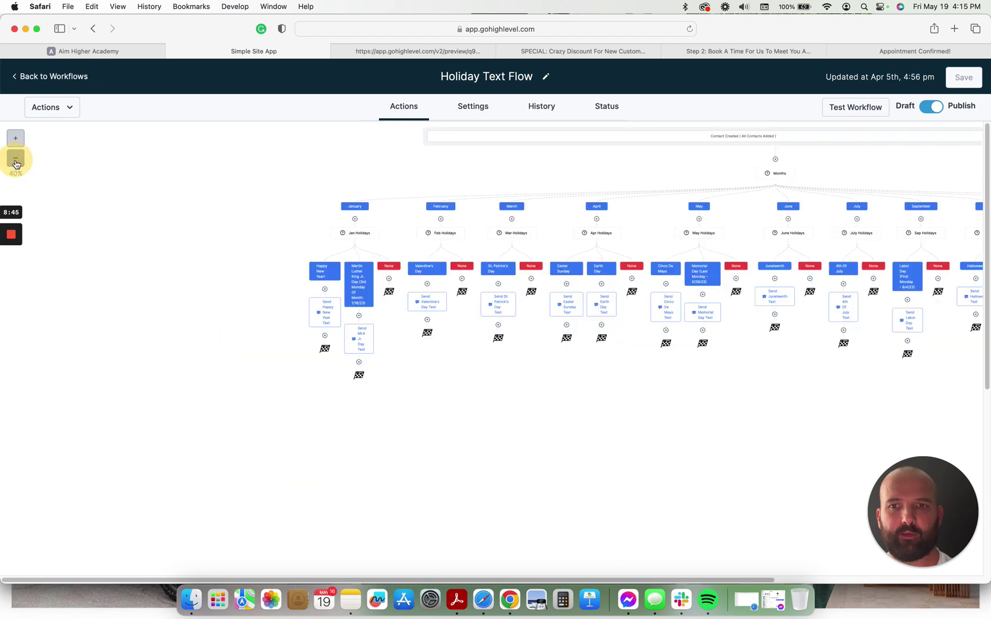
left_click_drag(371, 580, 676, 580)
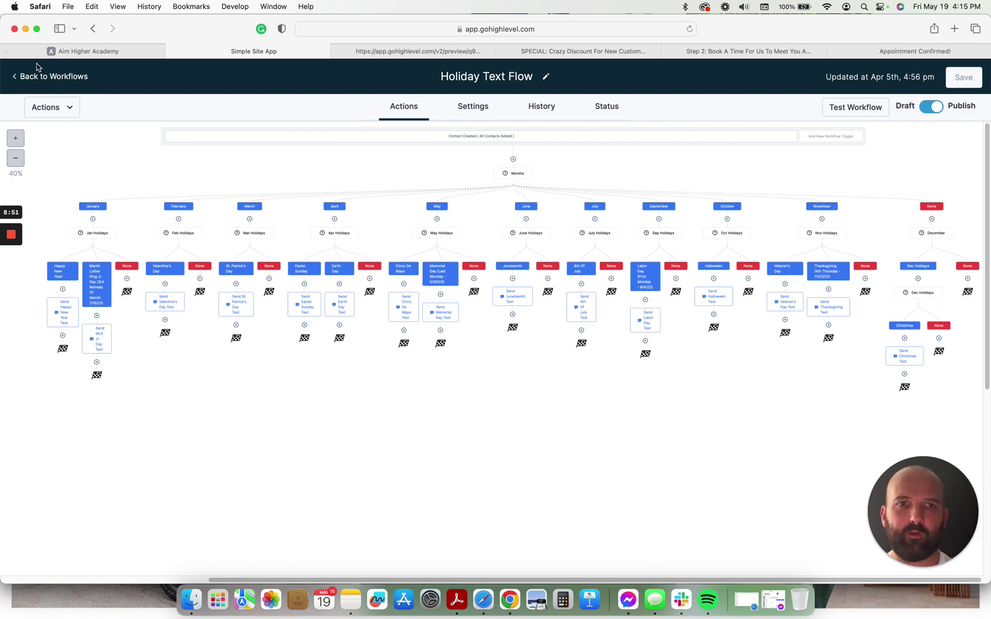
left_click(48, 76)
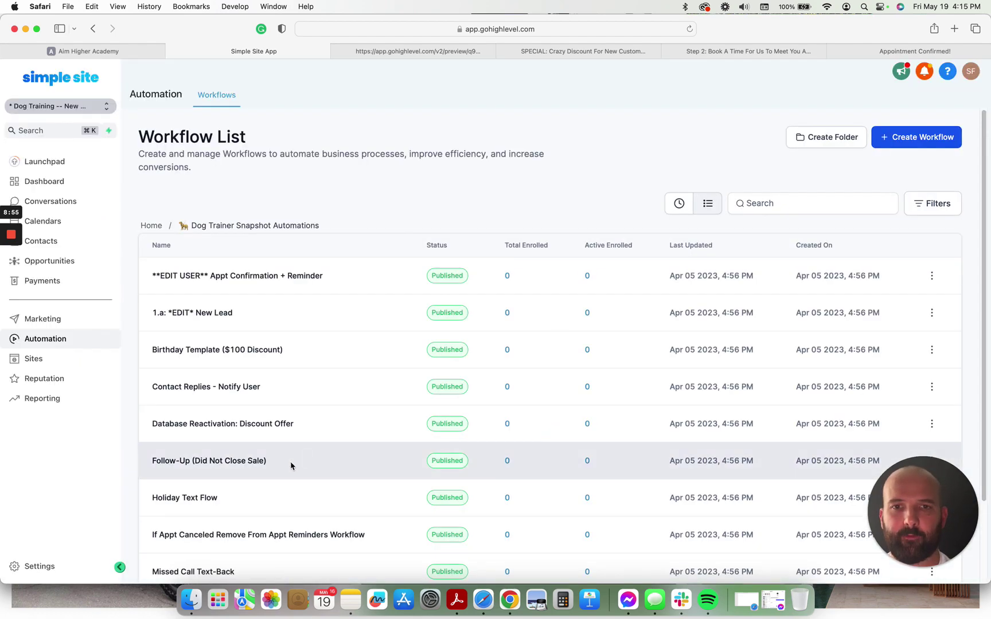
Scroll through the ten published workflows, then switch to the Marketing area's Social Planner.
scroll(289, 467, "down", 1)
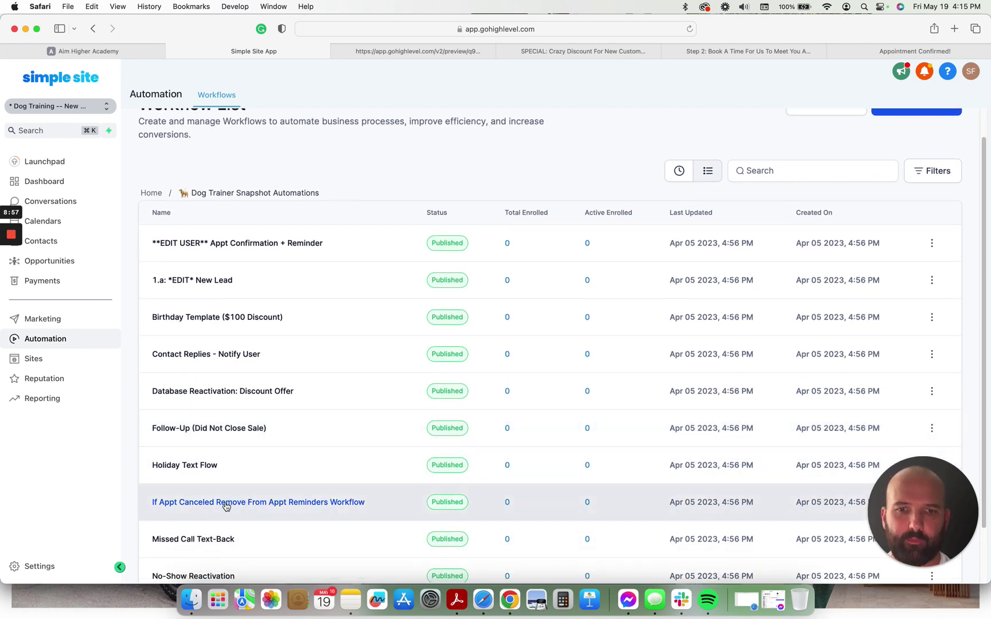
scroll(222, 544, "down", 1)
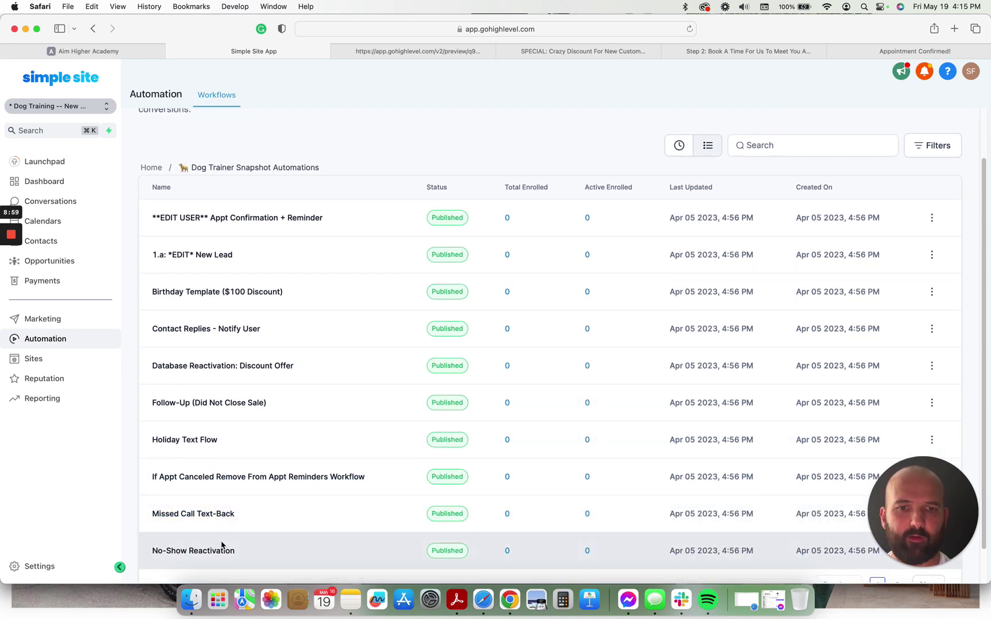
scroll(216, 553, "down", 1)
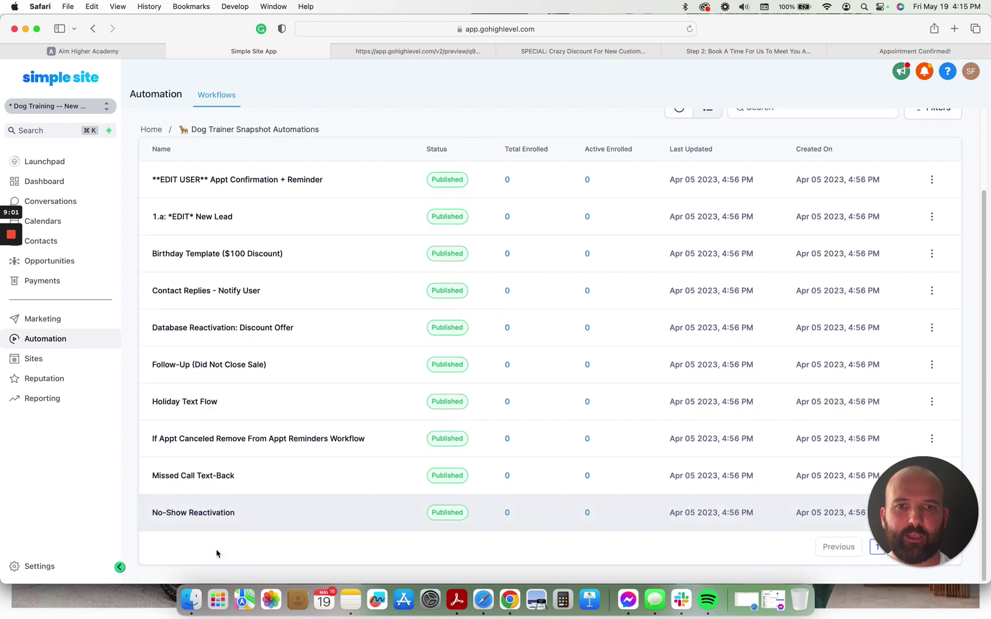
left_click(51, 320)
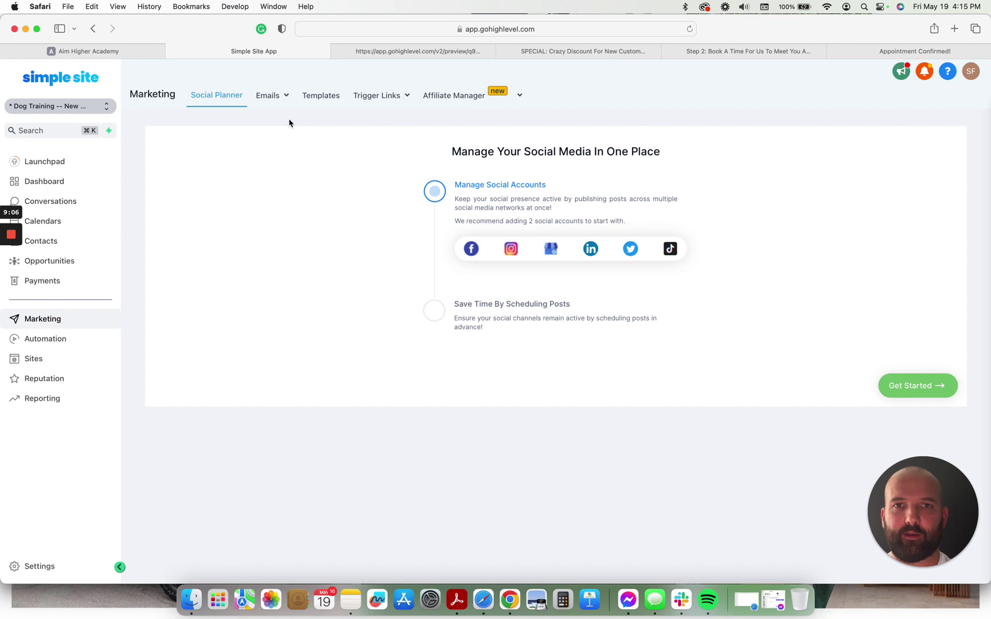
From Email Templates, open the S.O.S Email #1 template in the Design Editor.
mouse_move(268, 97)
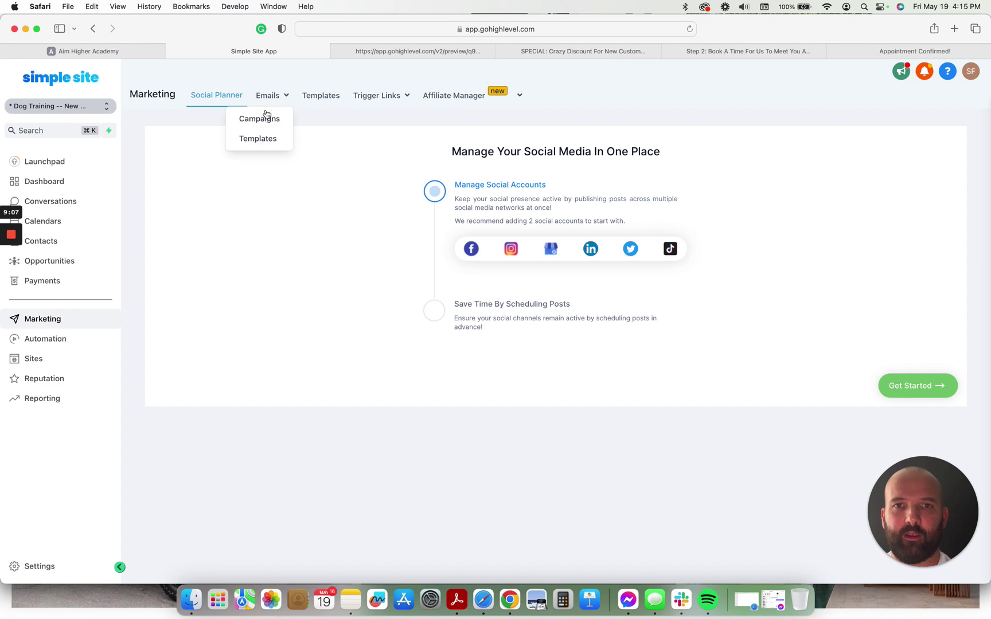
left_click(263, 142)
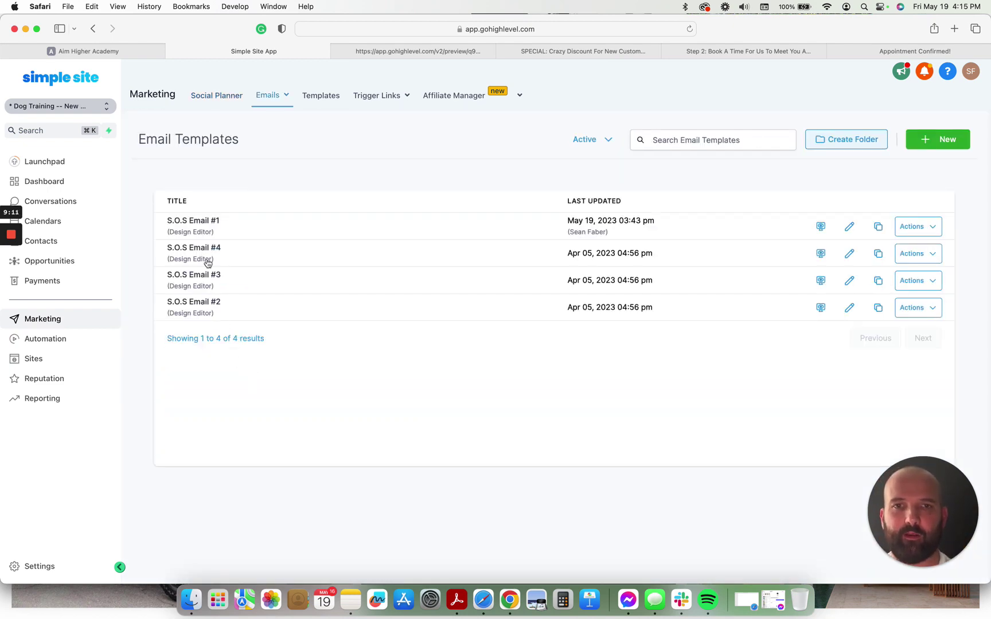
left_click(210, 223)
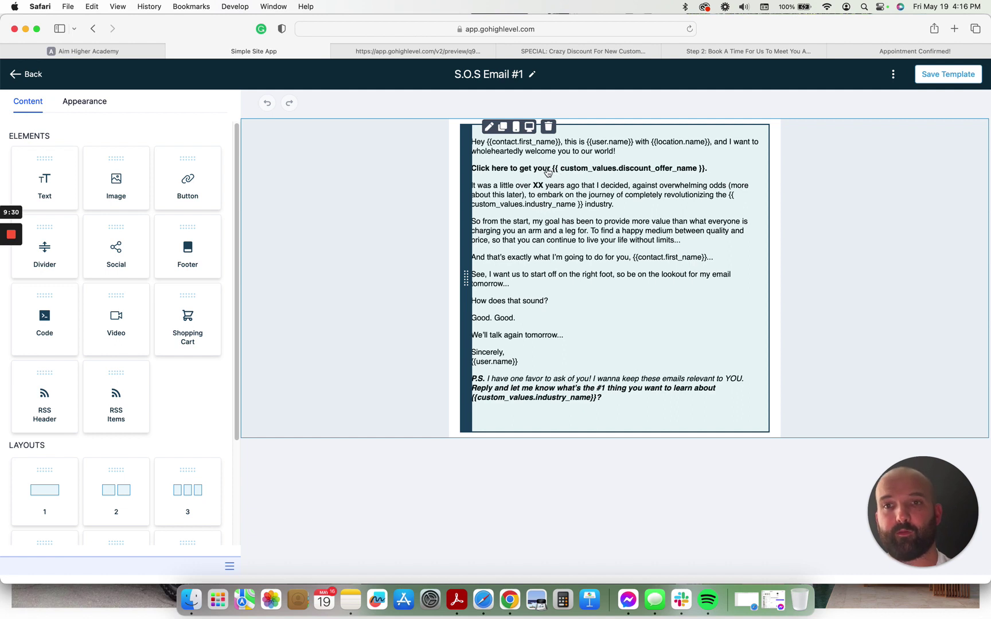
Inspect the email's discount link and bold XX placeholder, leaving the text unchanged.
left_click(544, 167)
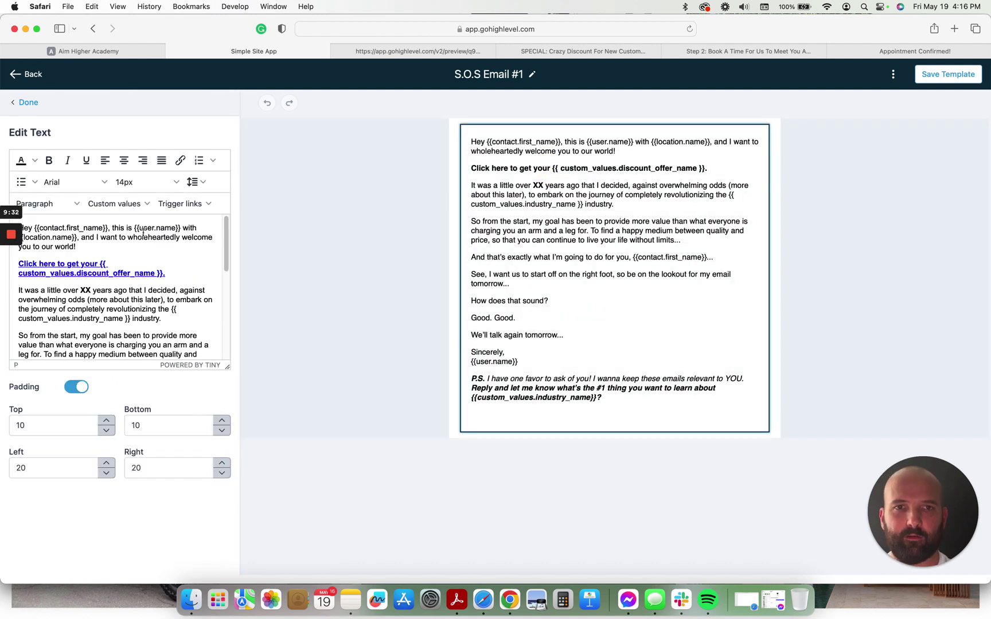
triple_click(84, 275)
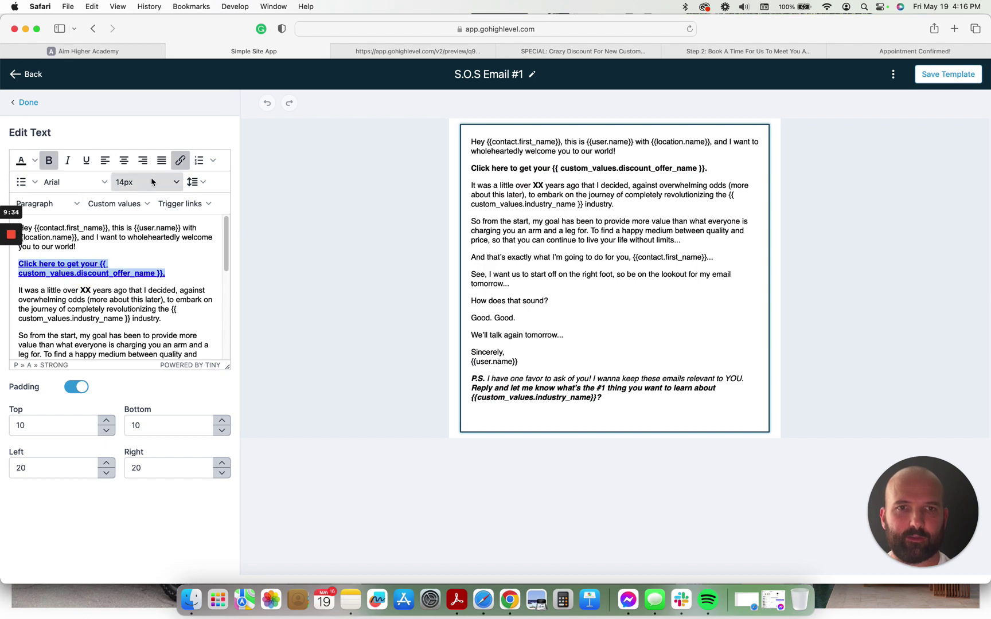
left_click(181, 161)
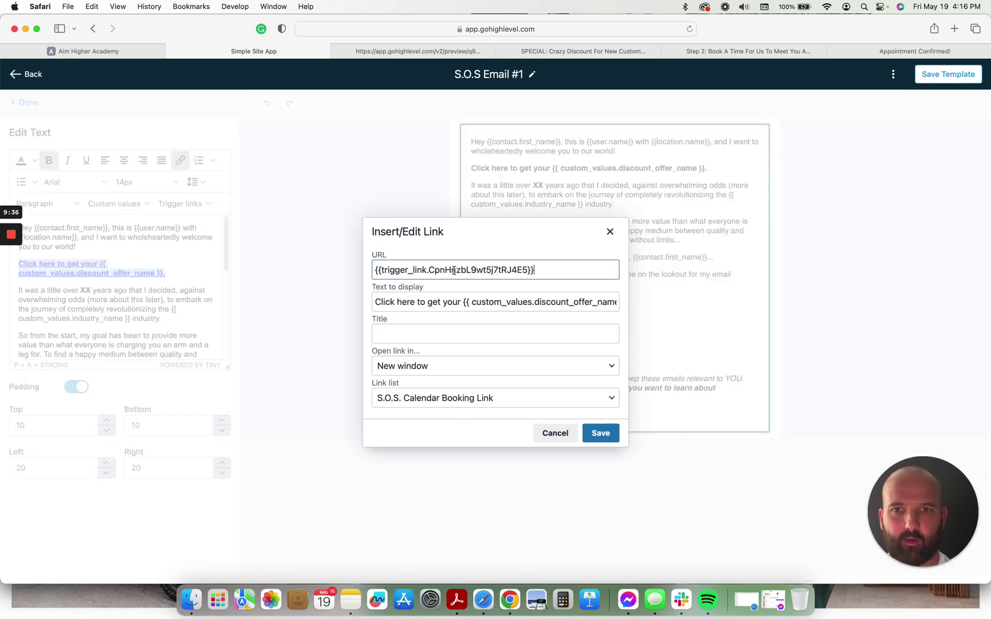
left_click(554, 434)
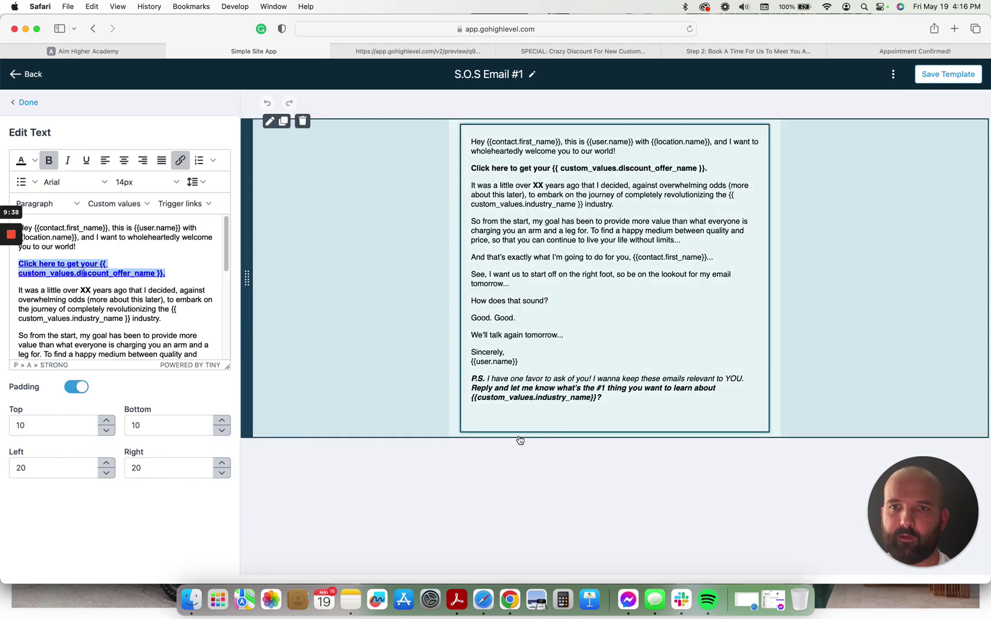
double_click(86, 291)
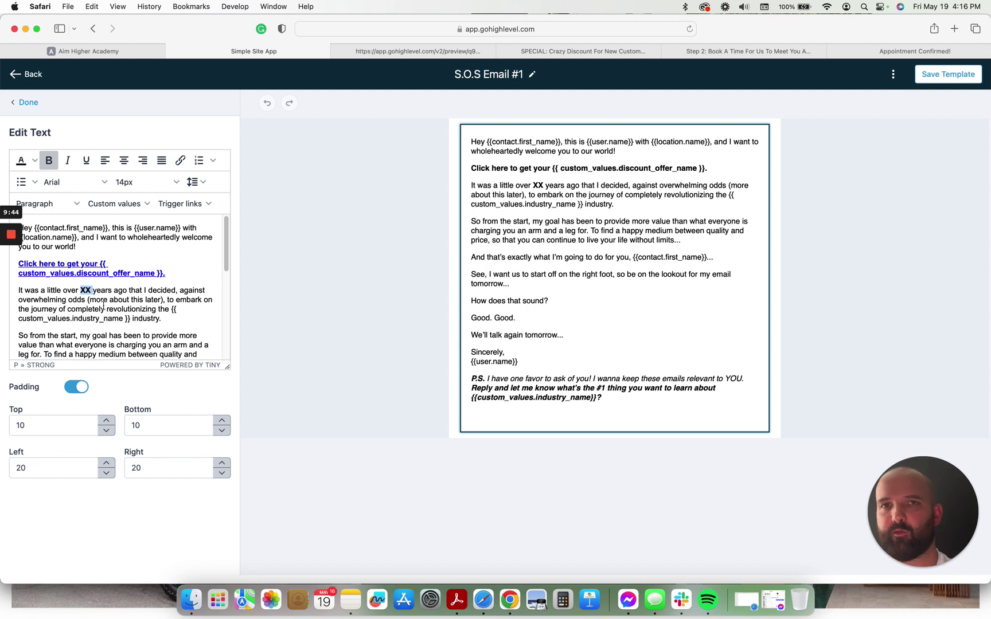
left_click(27, 106)
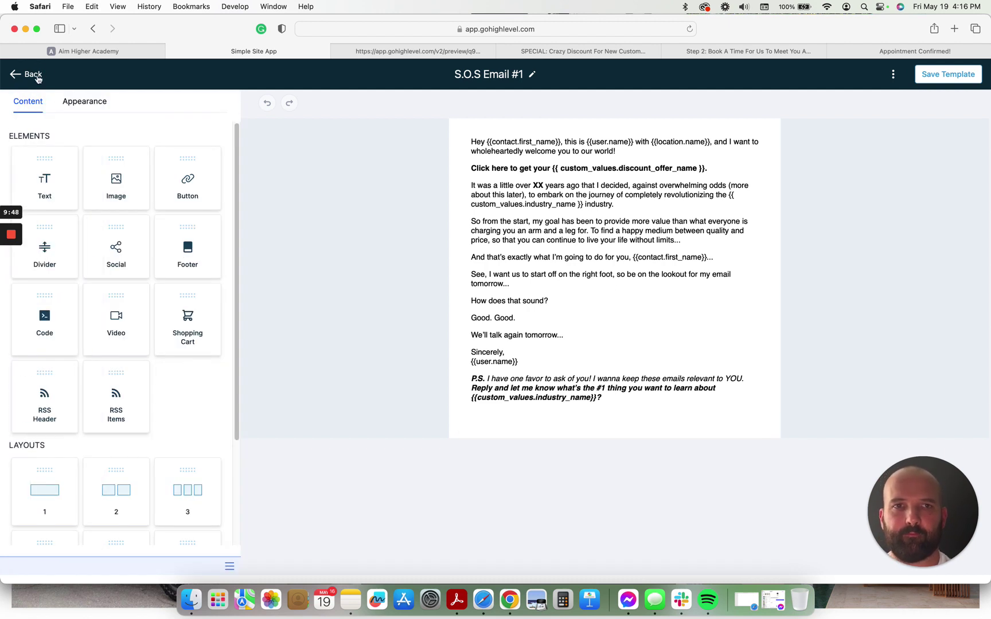
Leave the email editor and show the Pipelines list in account Settings.
left_click(32, 75)
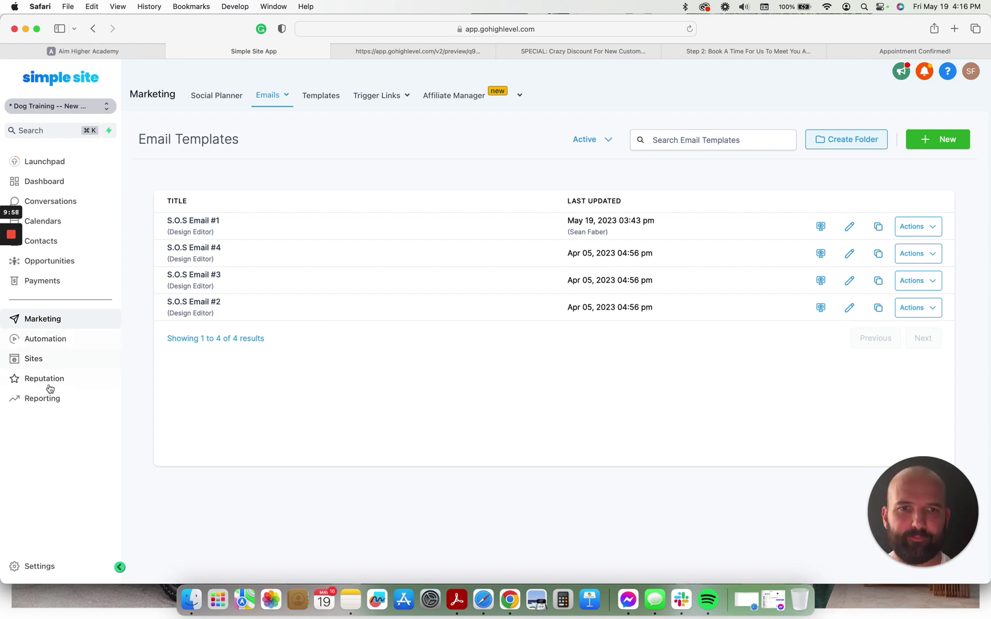
left_click(35, 567)
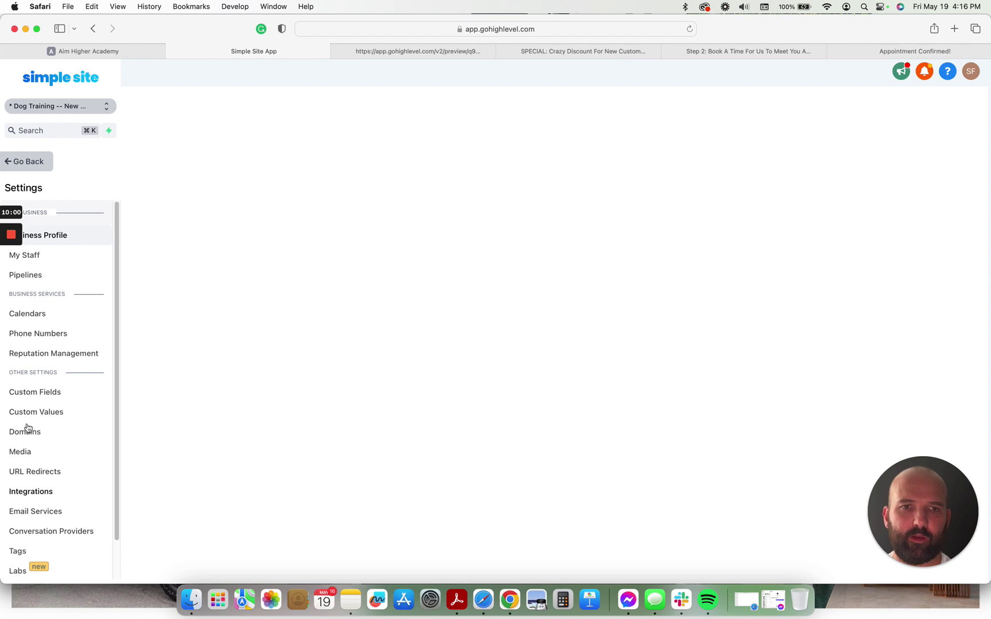
scroll(30, 421, "down", 1)
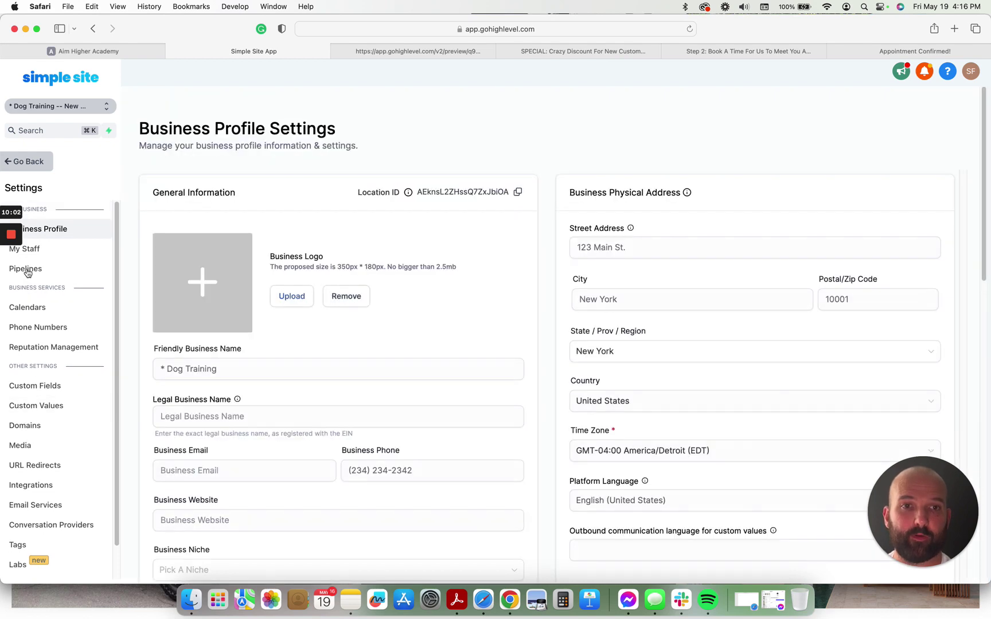
left_click(66, 276)
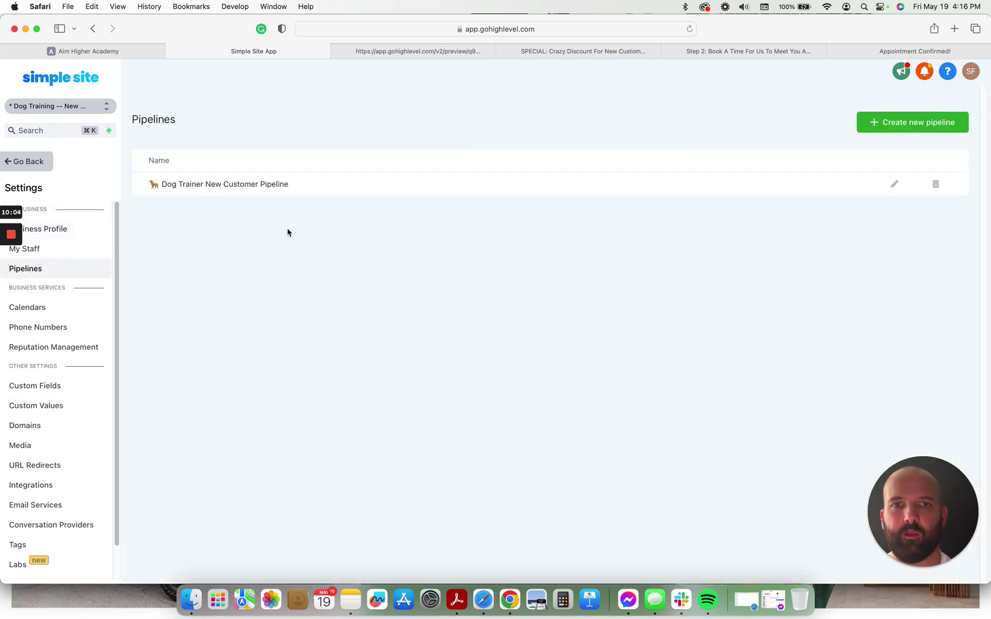
left_click(186, 184)
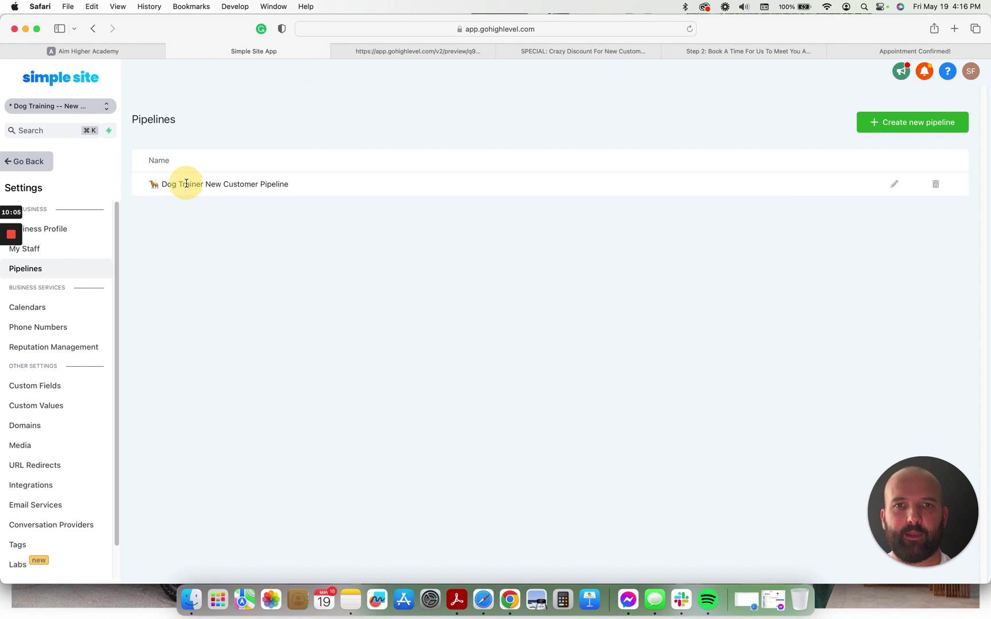
left_click(894, 184)
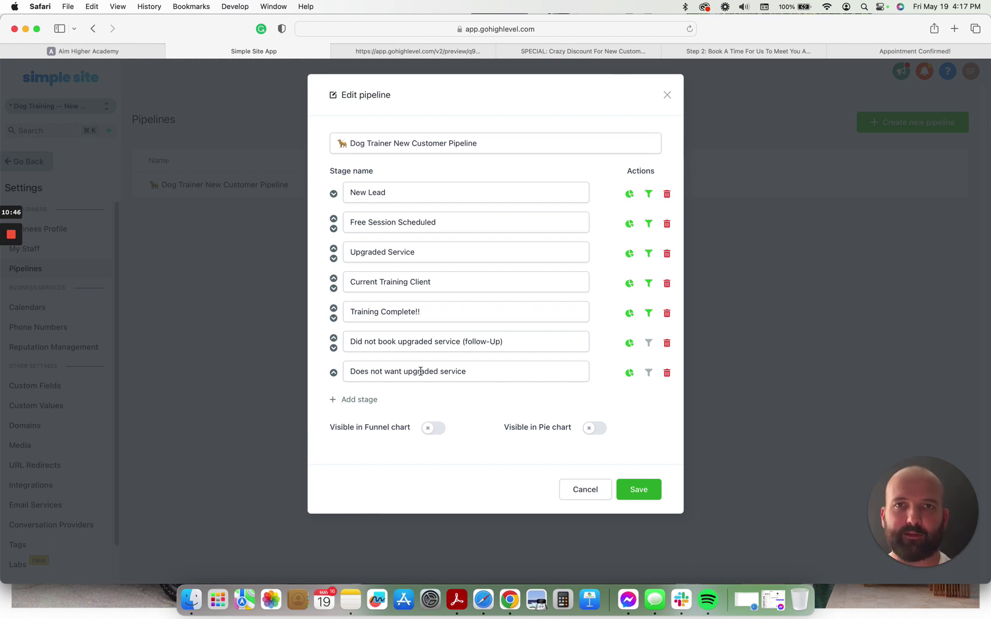
left_click(585, 491)
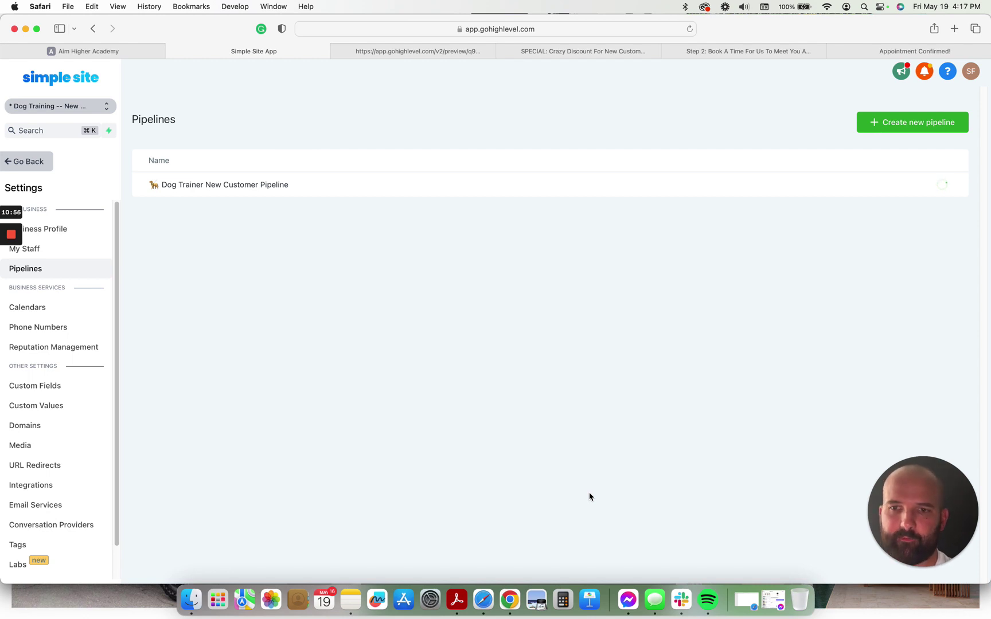
Open Custom Values and set pagination to 50 / page so all 11 values show.
left_click(44, 406)
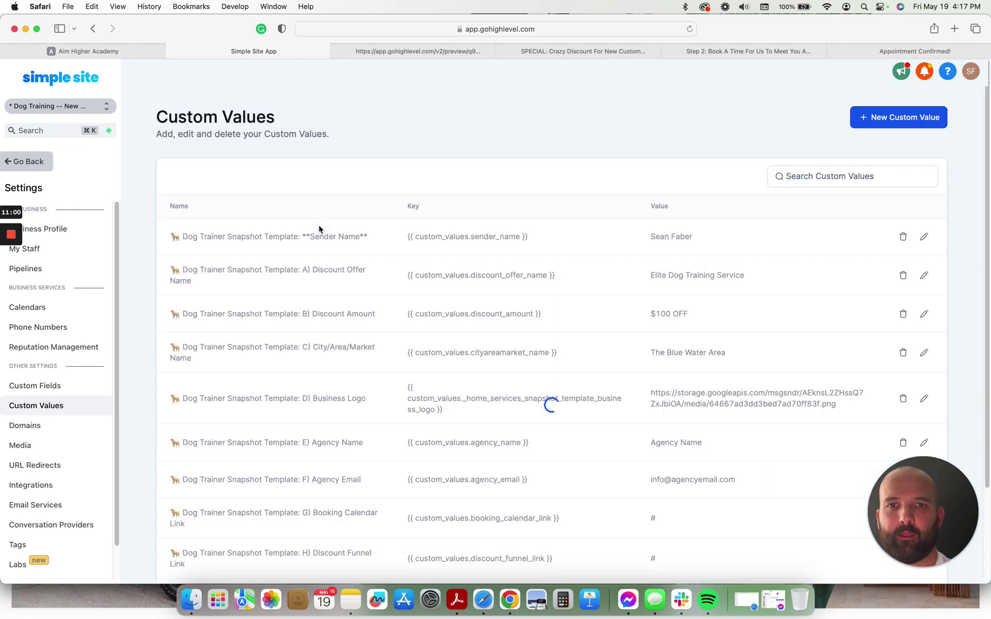
scroll(504, 195, "down", 3)
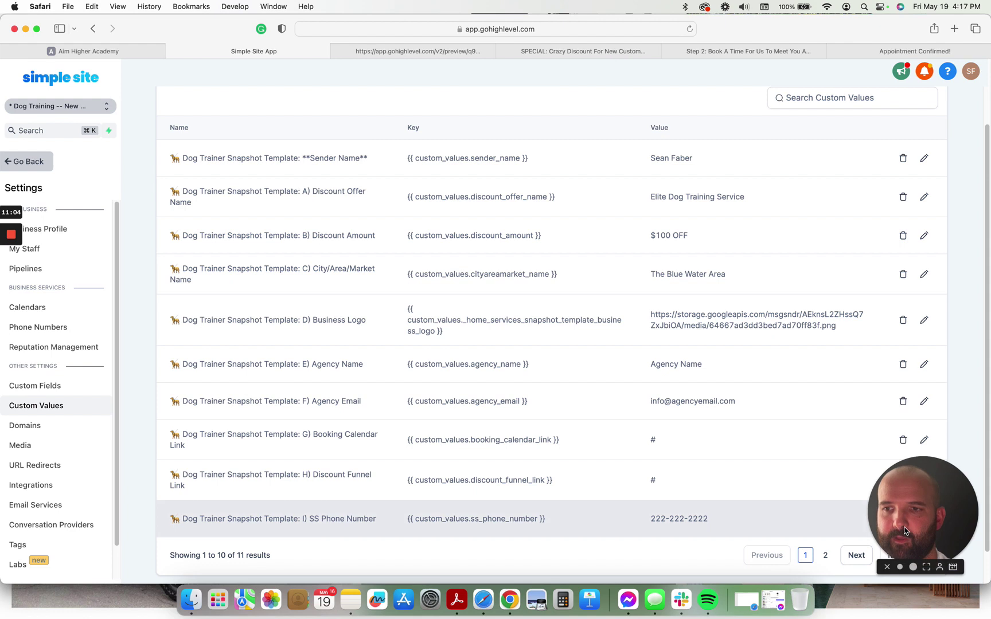
left_click_drag(904, 531, 49, 532)
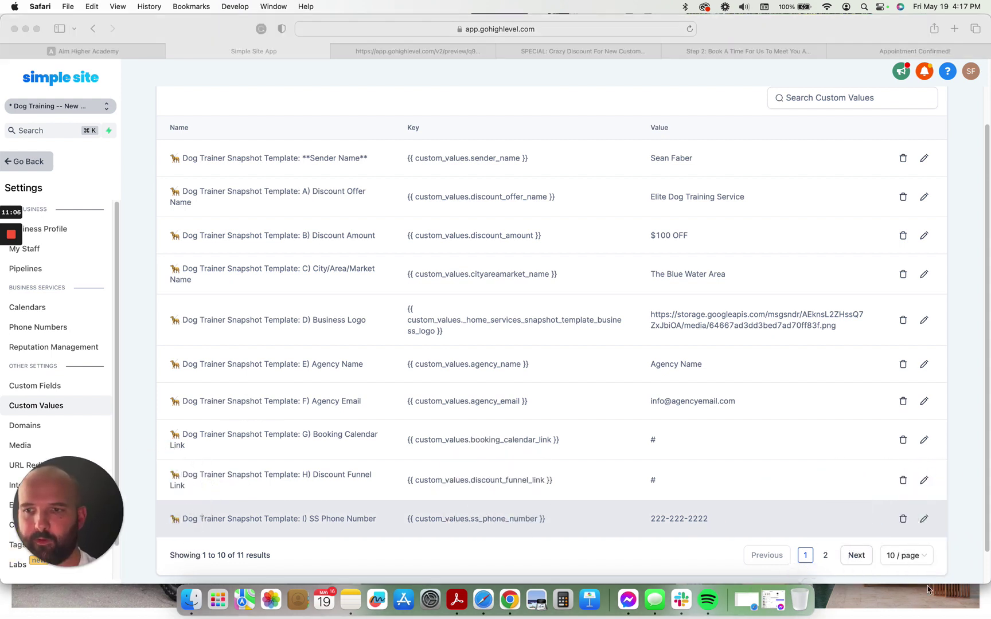
left_click(925, 556)
left_click(924, 555)
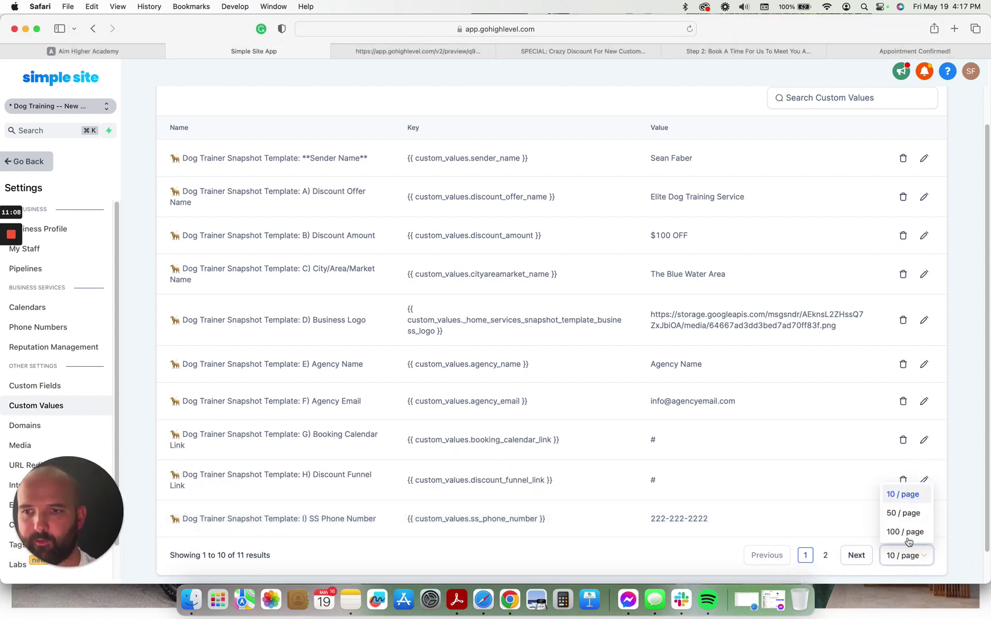
left_click(911, 518)
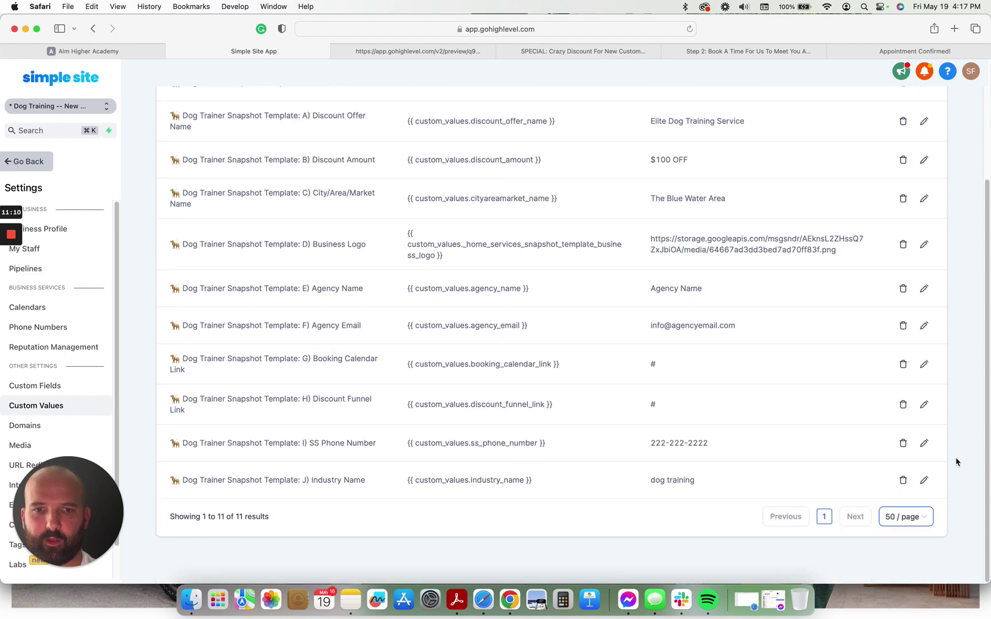
scroll(956, 461, "down", 1)
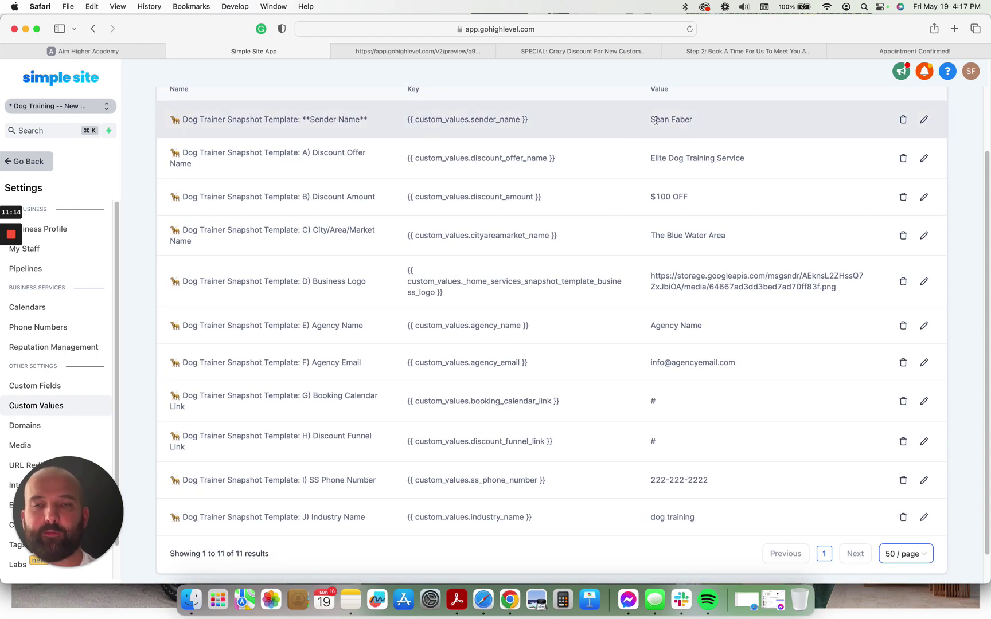
Rename the Sender Name custom value to 'Dog Trainer Name', then highlight the SS Phone Number value.
left_click(923, 119)
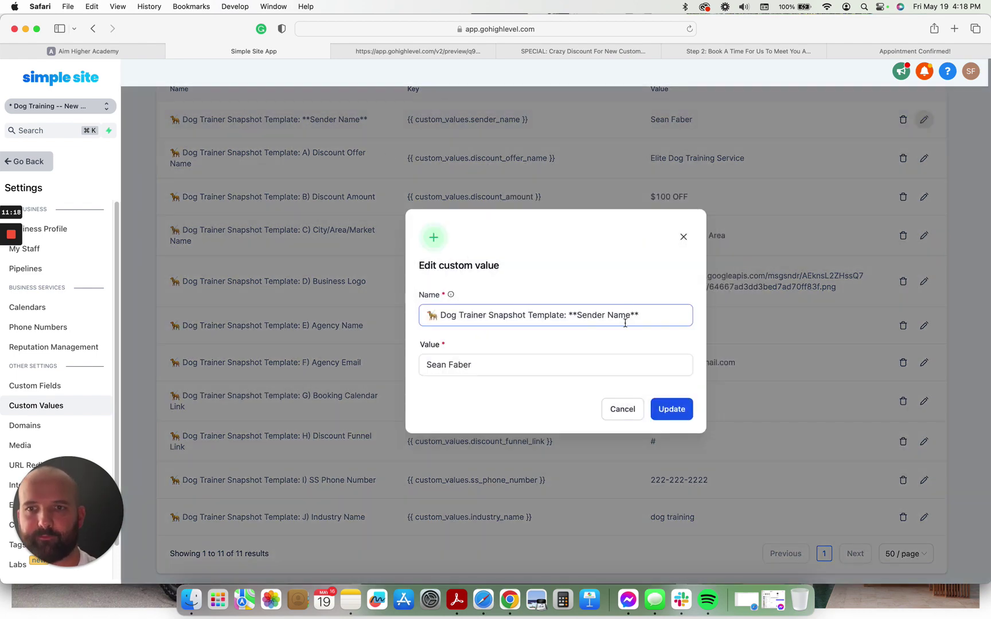
left_click_drag(630, 315, 578, 314)
type("Dog Trainer ")
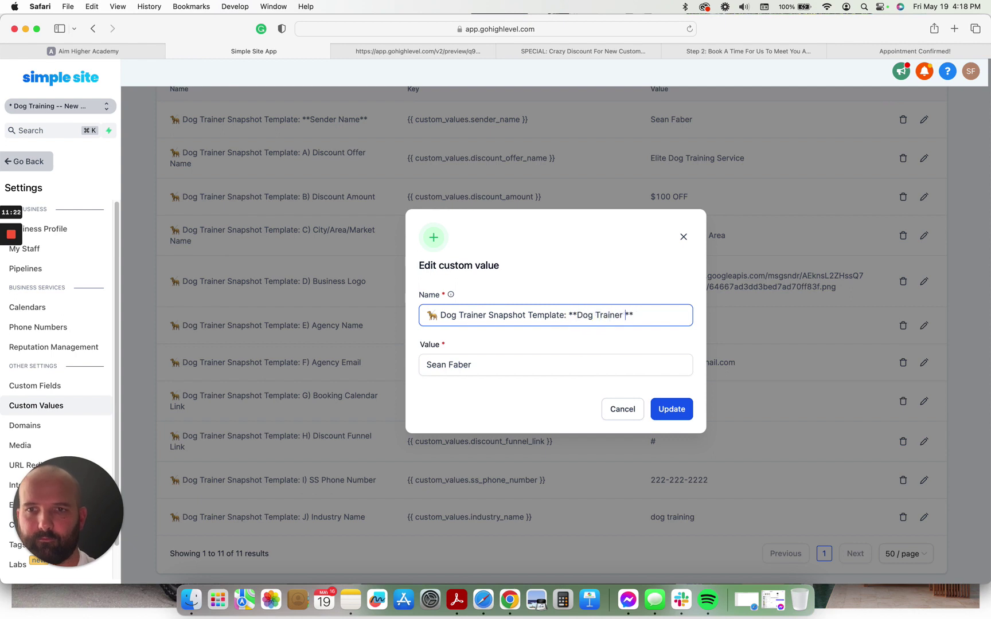
type("Name")
left_click(668, 409)
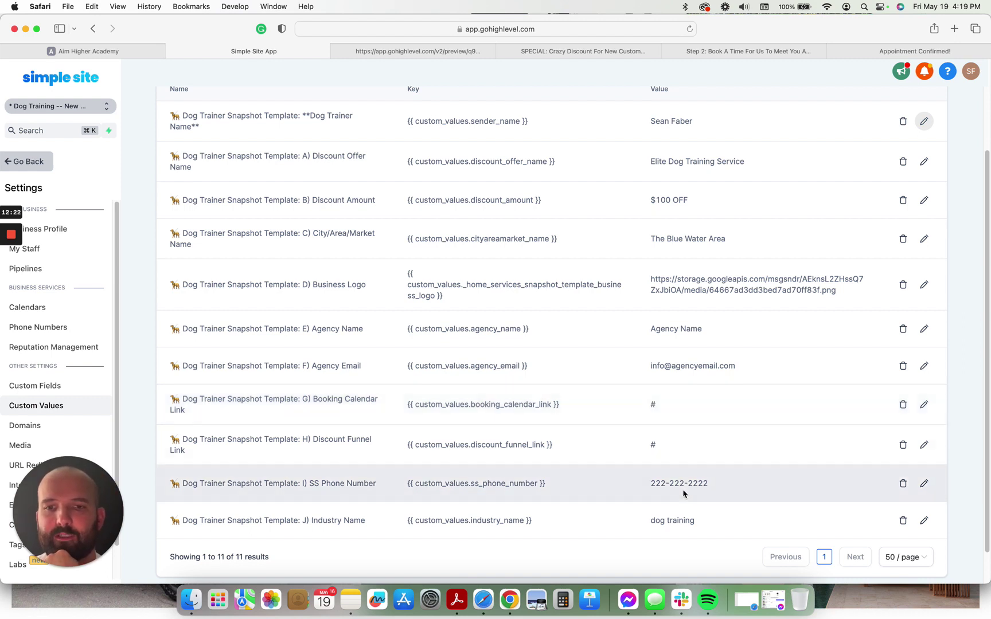
left_click_drag(707, 485, 641, 485)
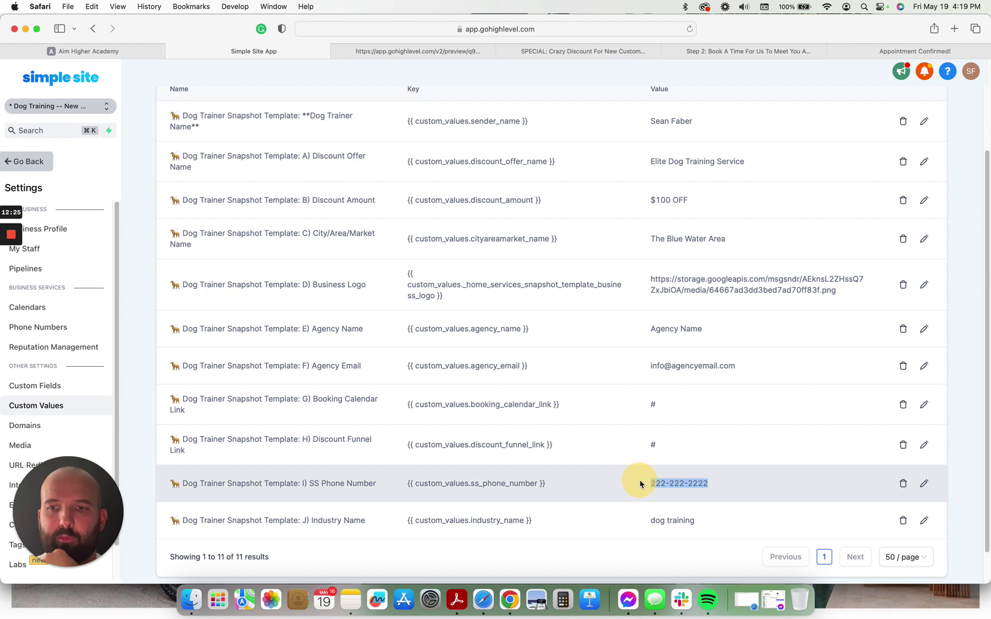
Clear the phone value highlight and switch to the 'SPECIAL: Crazy Discount' $100-off landing page tab.
left_click(725, 484)
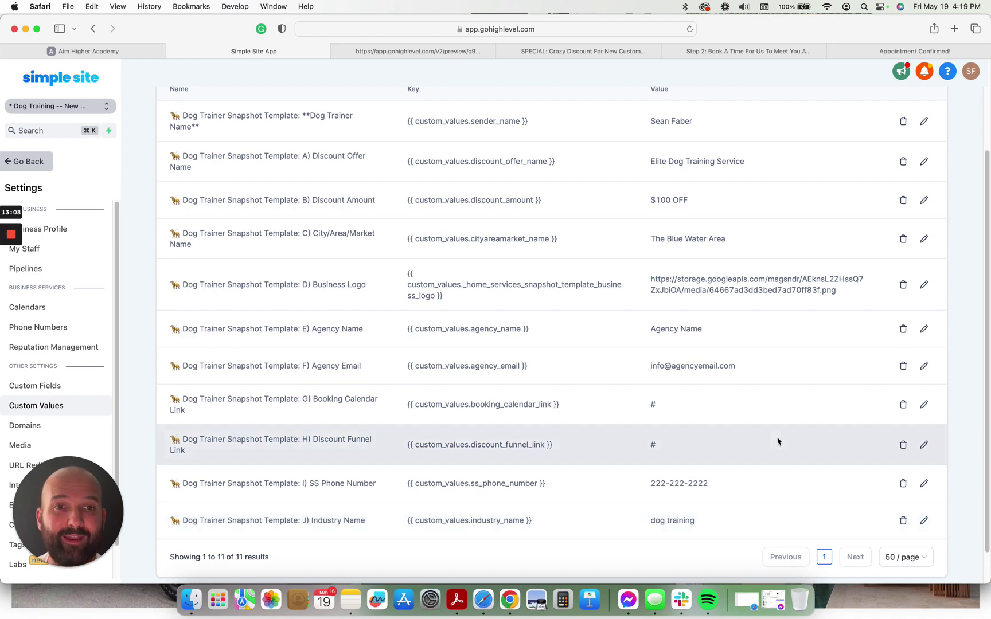
scroll(777, 441, "up", 3)
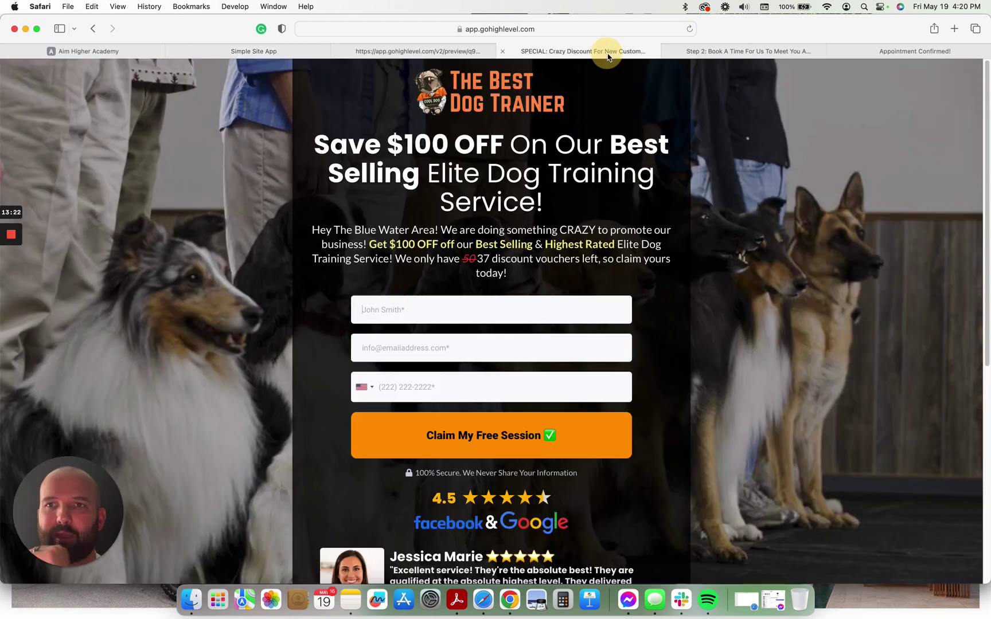
left_click(607, 53)
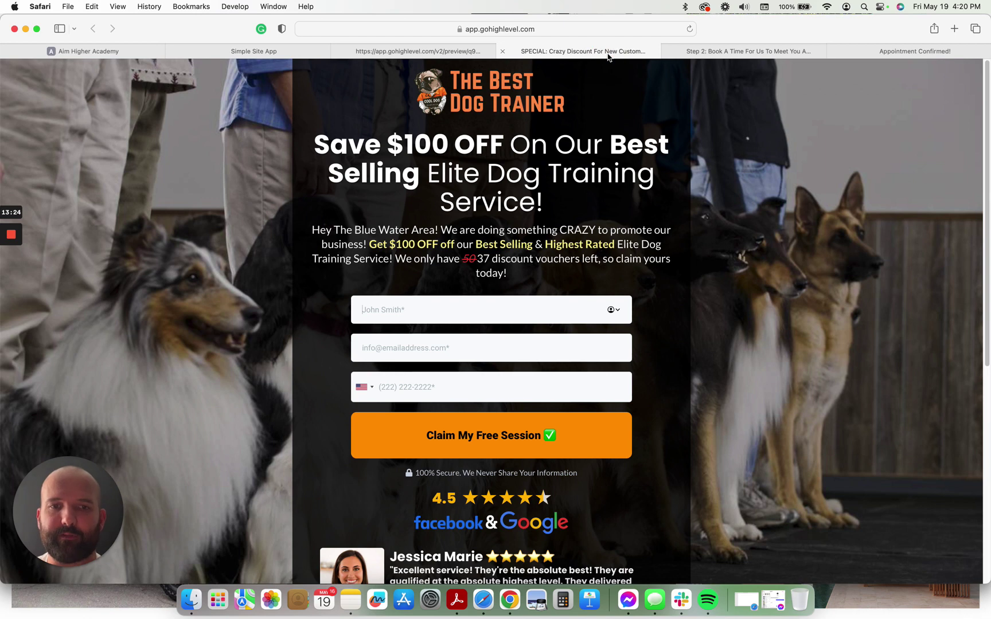